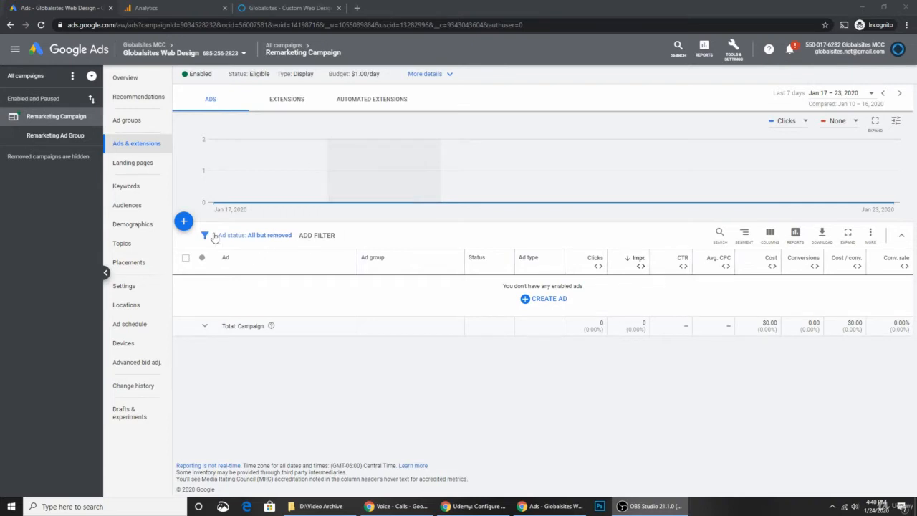
Step: Create a new responsive display ad and place it in the Remarketing Ad Group
click(530, 302)
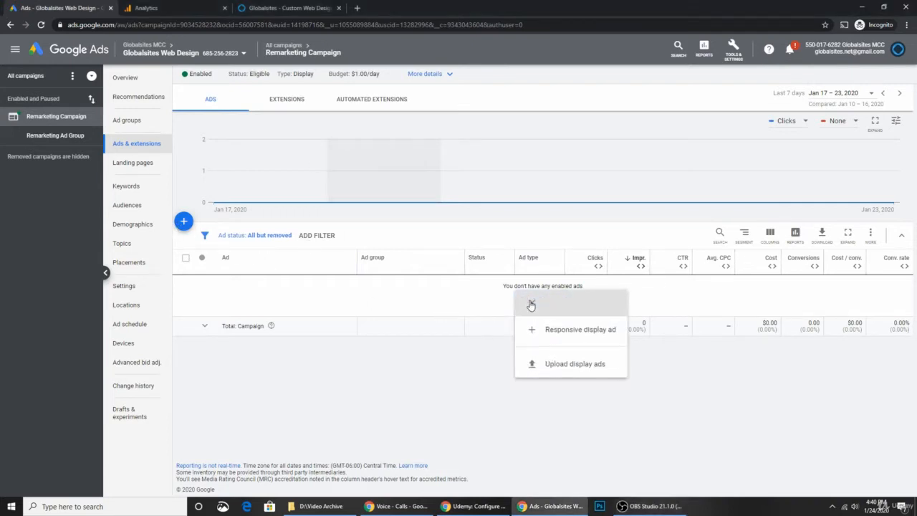
click(570, 332)
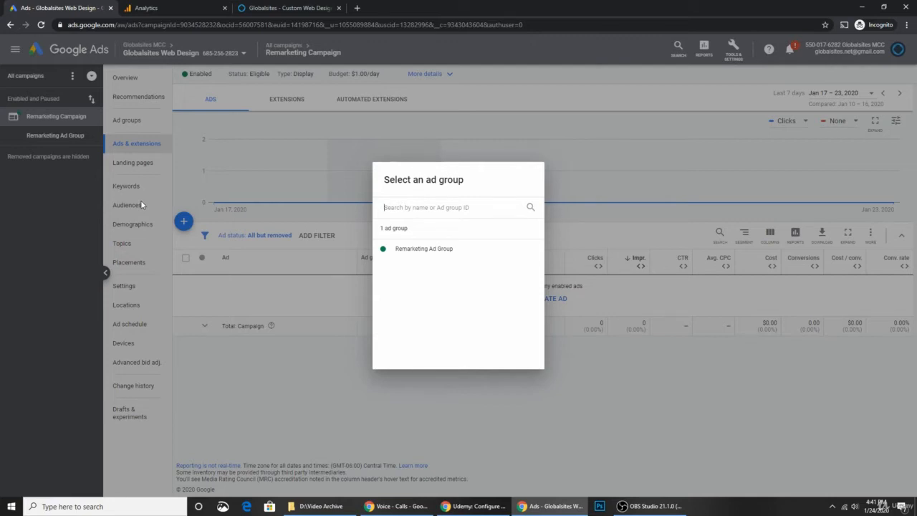
click(407, 251)
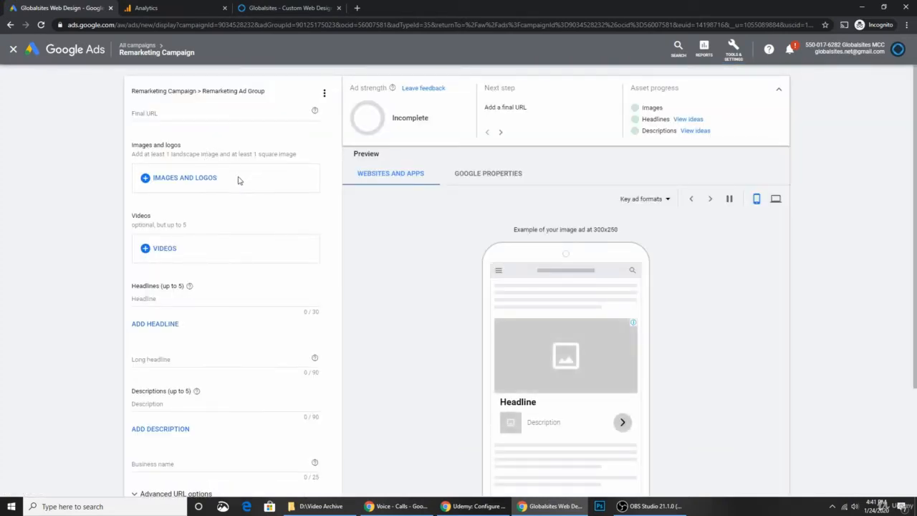
click(156, 115)
click(287, 9)
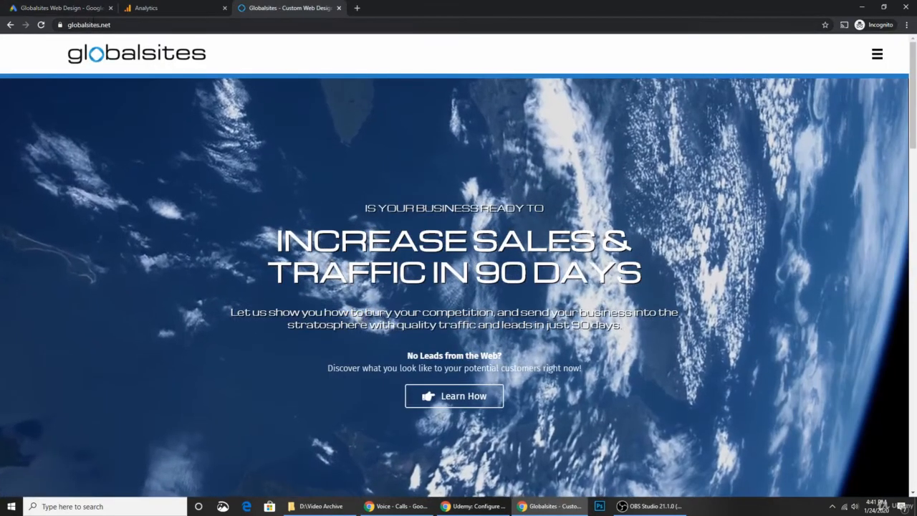
click(96, 25)
key(ctrl+c)
right_click(95, 25)
click(126, 73)
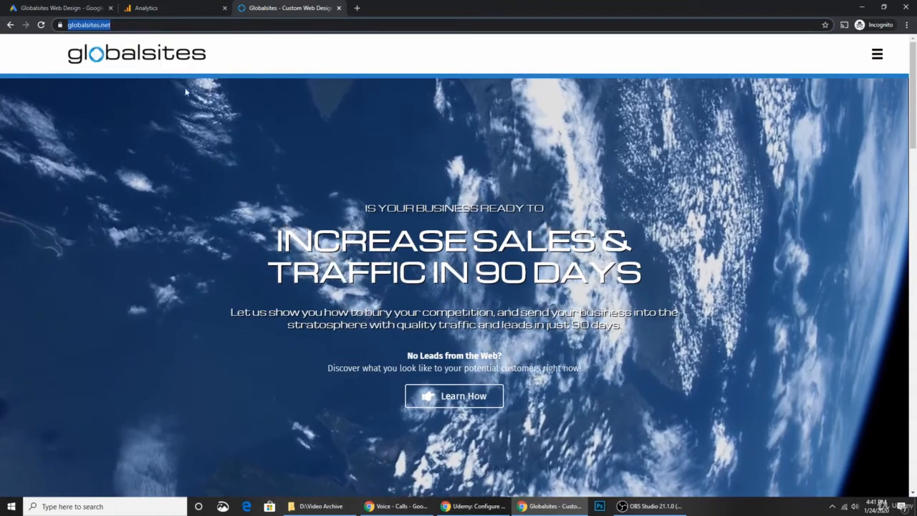
click(59, 8)
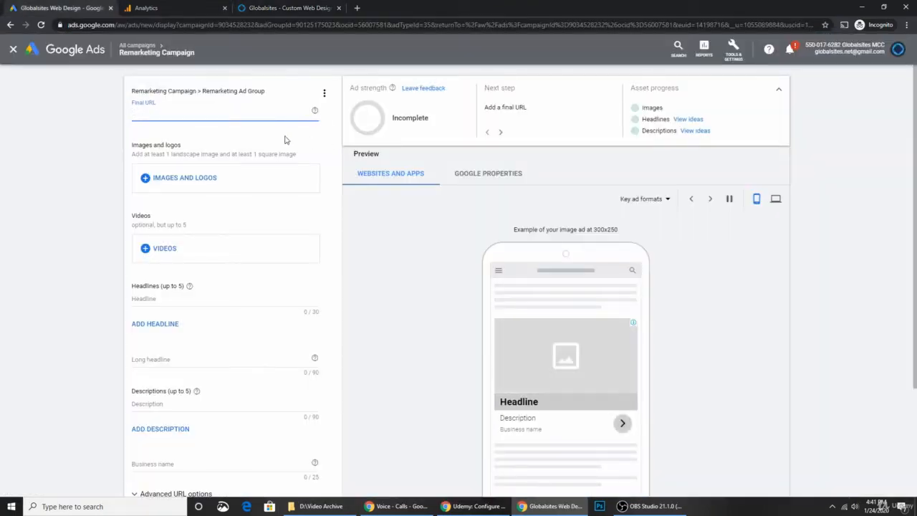
key(ctrl+v)
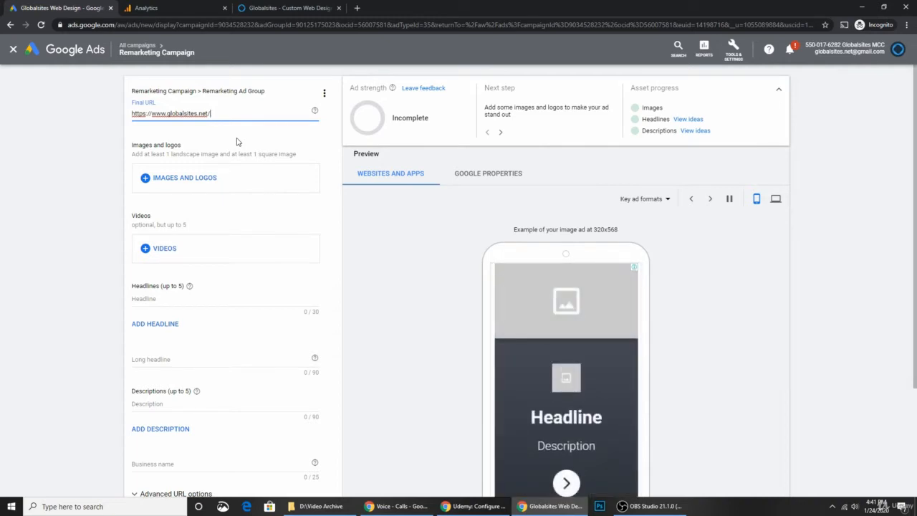
Step: From the website scan, add the ring-on-earth and nebula pictures as images with 1.91:1 and 1:1 crops
click(183, 180)
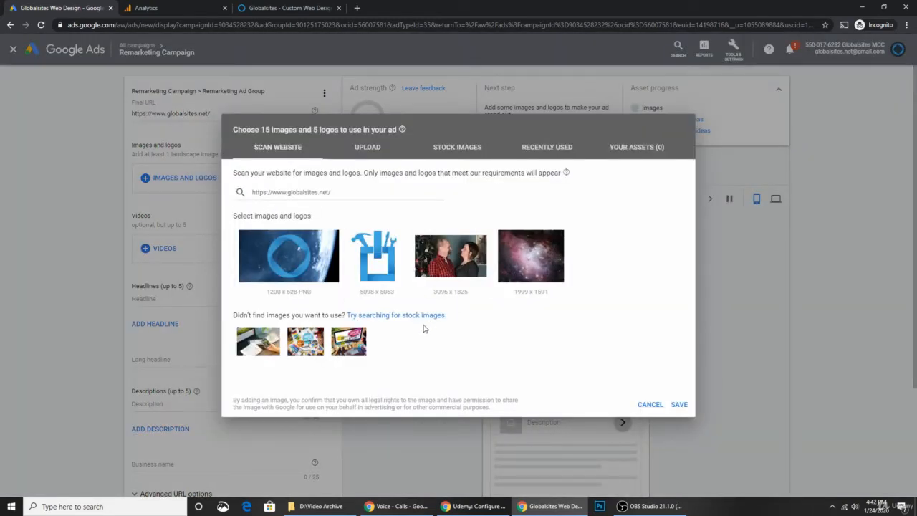
mouse_move(301, 277)
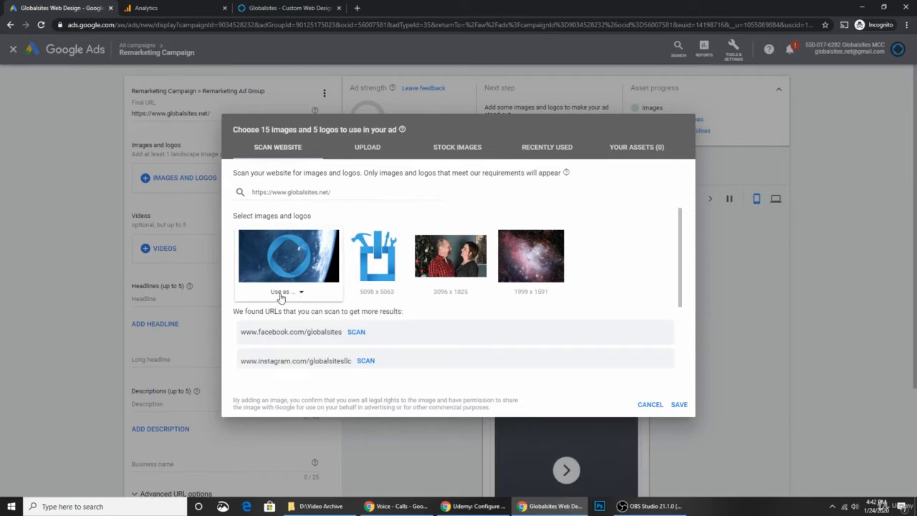
click(282, 293)
click(284, 316)
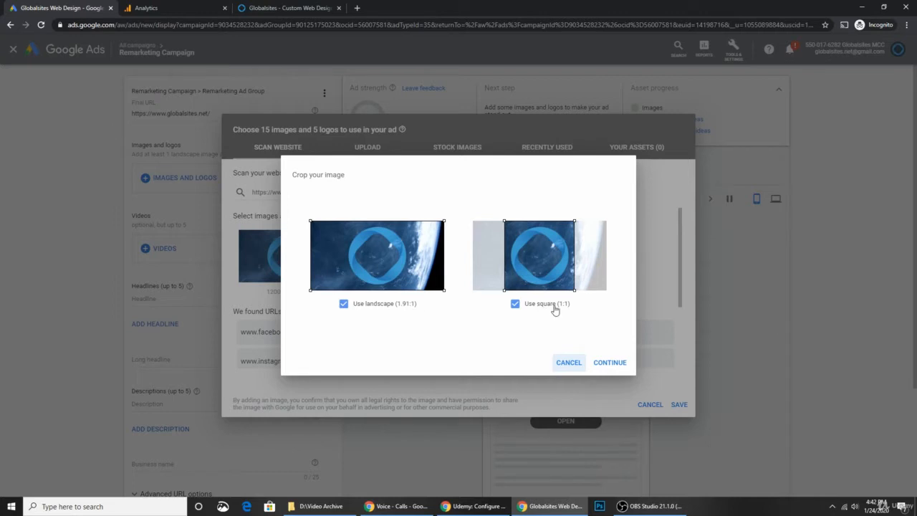
click(610, 363)
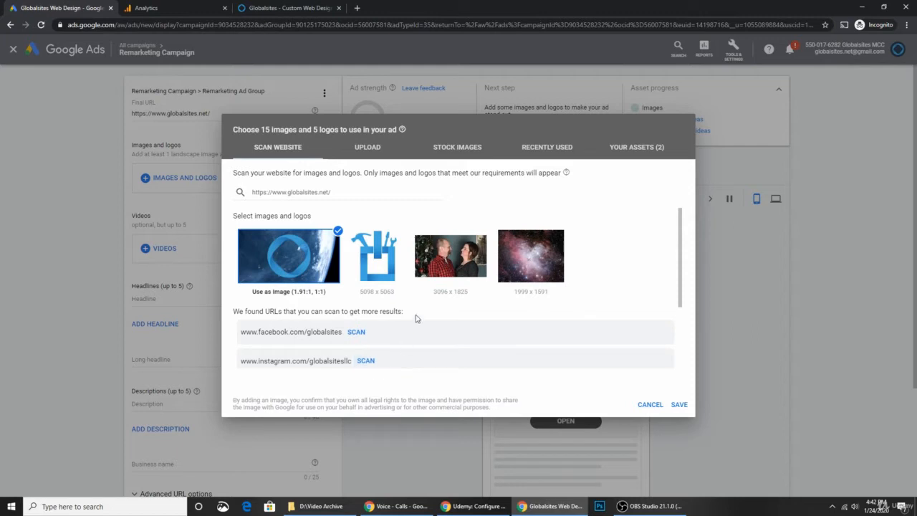
click(527, 295)
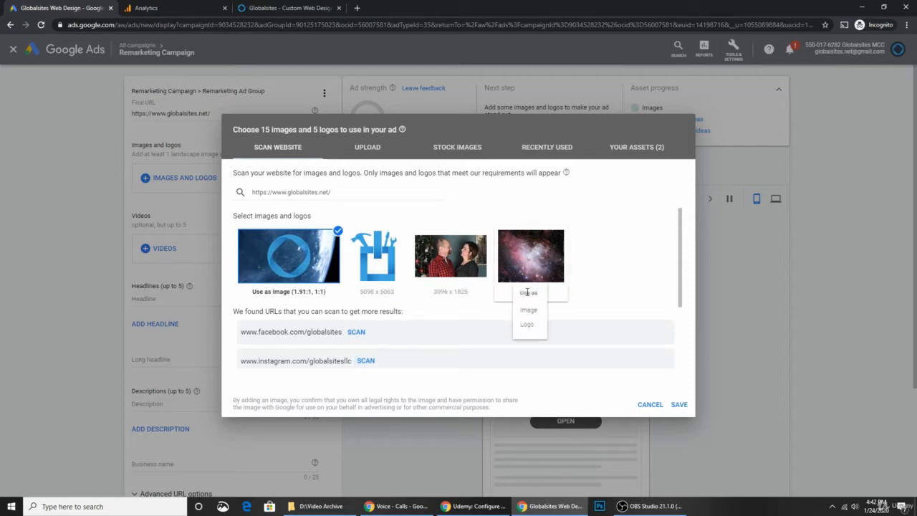
click(528, 308)
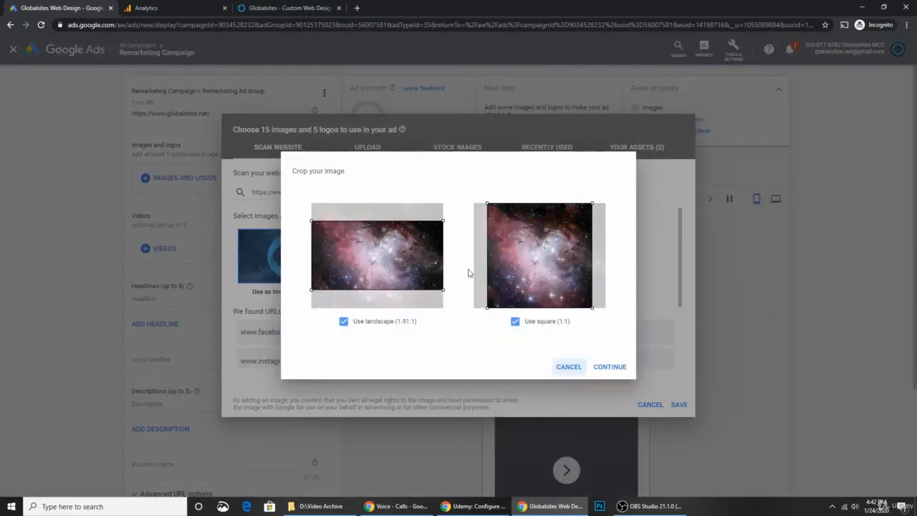
drag(529, 277, 526, 280)
click(609, 366)
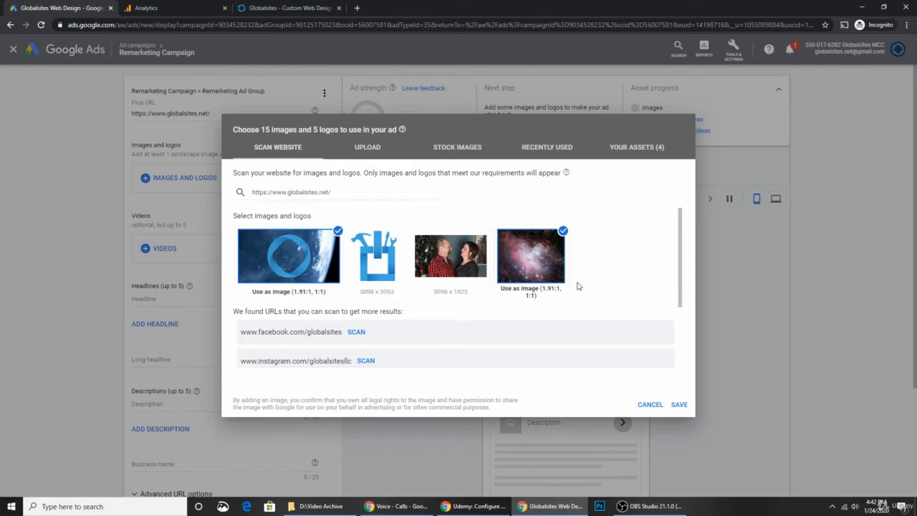
Step: Add the recently used cartoon picture with landscape and square crops, then save all images
click(369, 147)
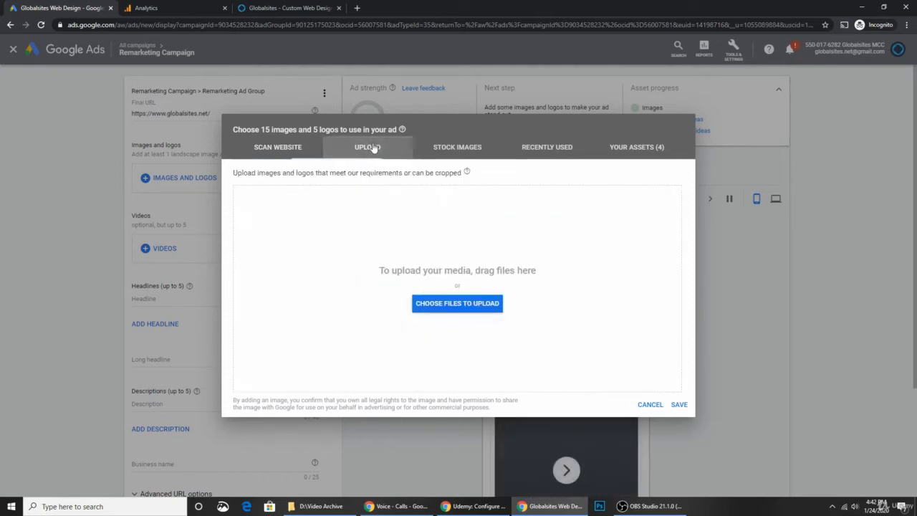
click(569, 154)
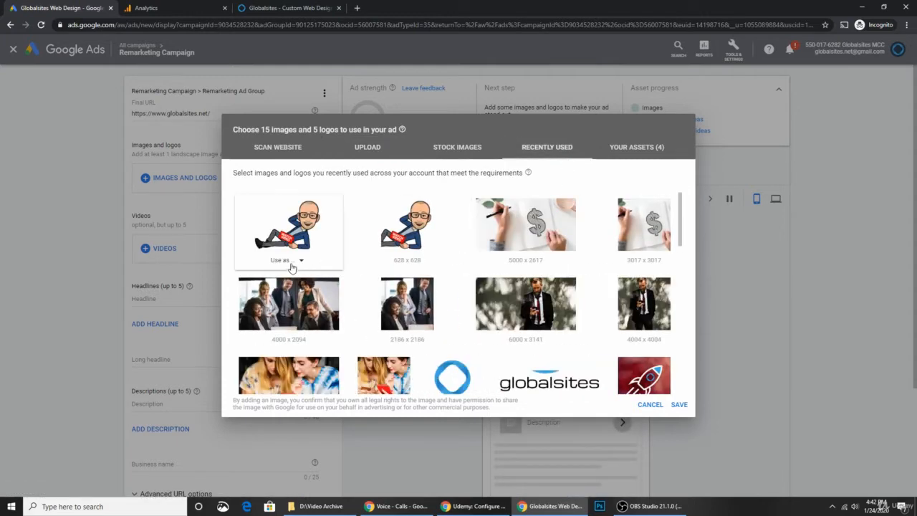
click(293, 264)
click(285, 288)
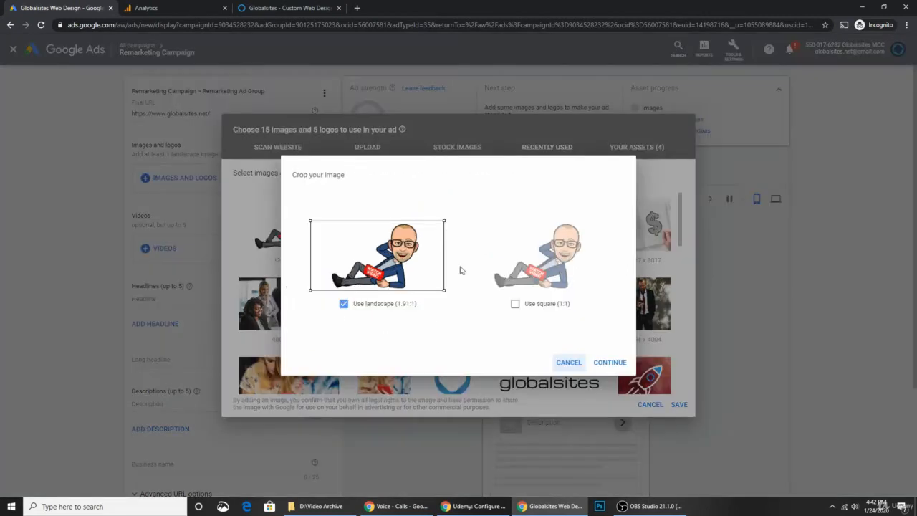
click(515, 304)
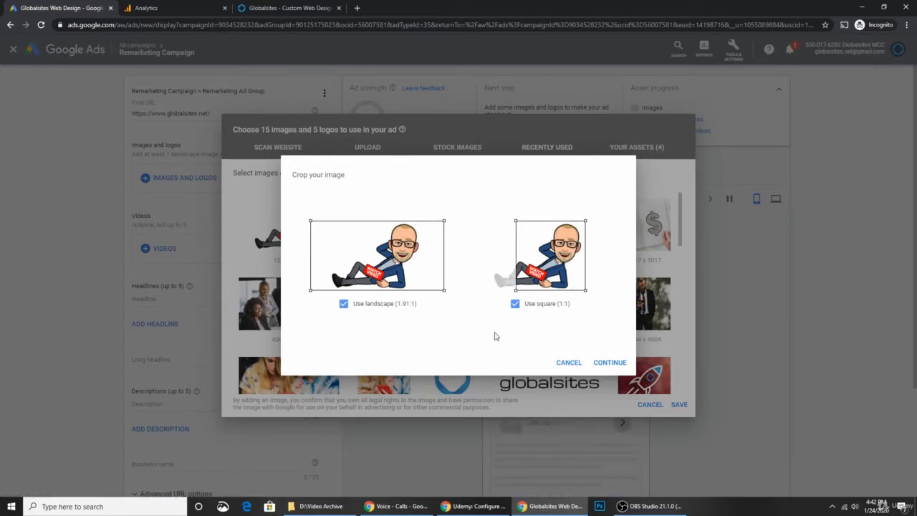
click(606, 368)
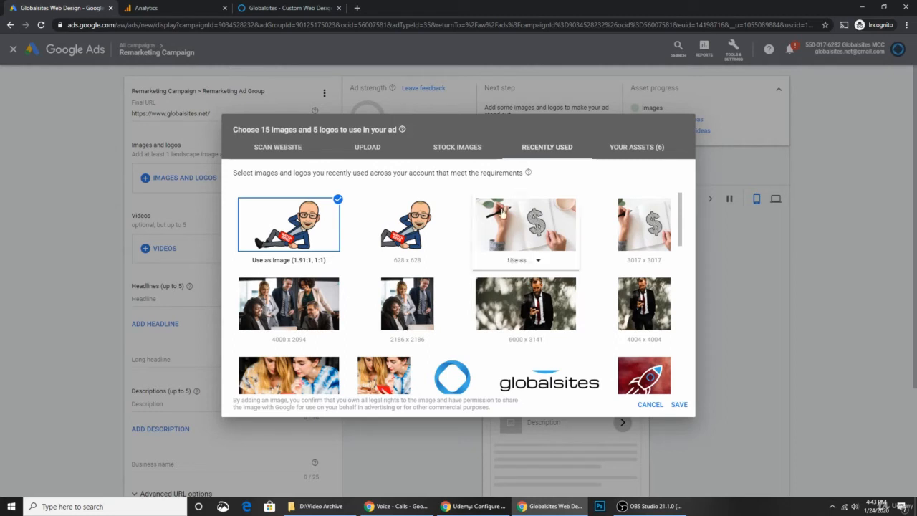
click(678, 404)
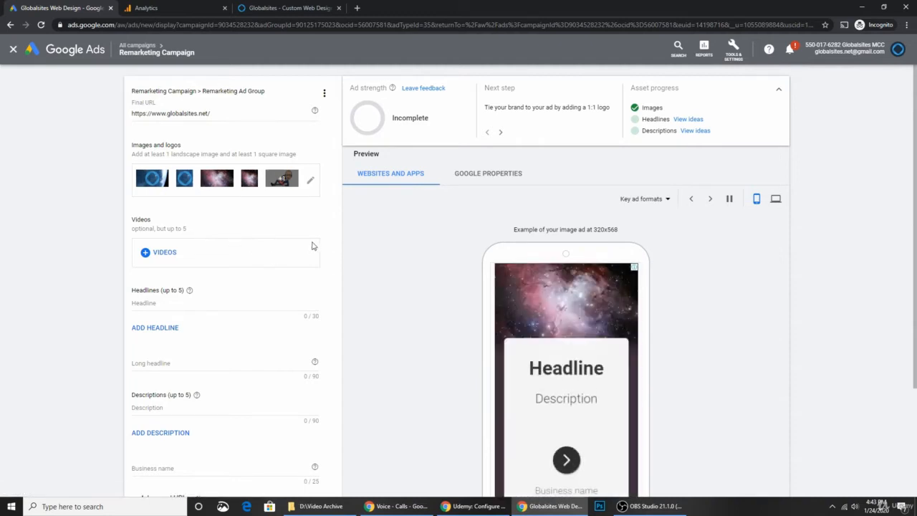
Step: Pick the YouTube video 'Get the best price on your web project' and save it to the ad
click(162, 253)
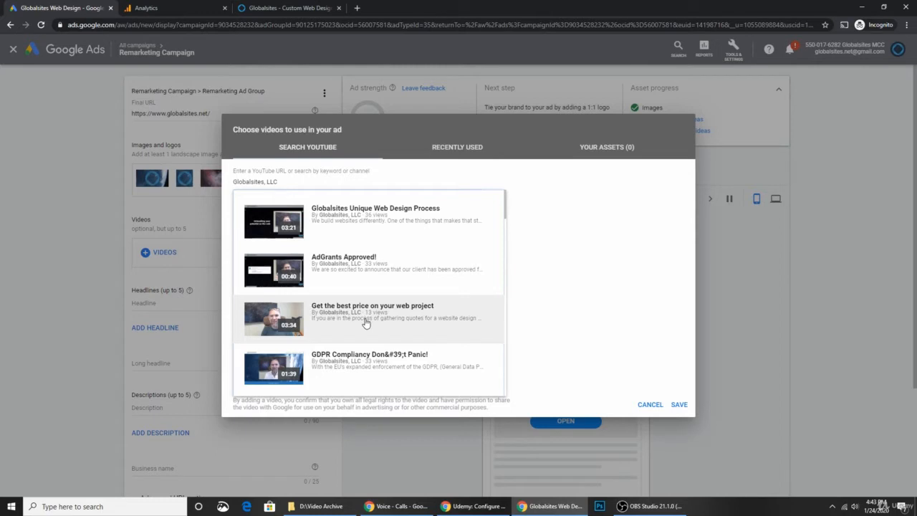
scroll(365, 324, down, 2)
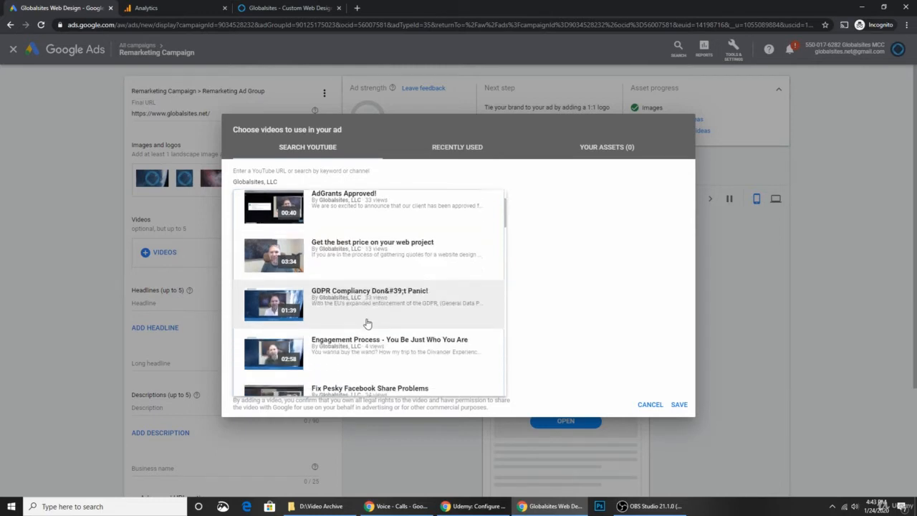
scroll(368, 323, down, 1)
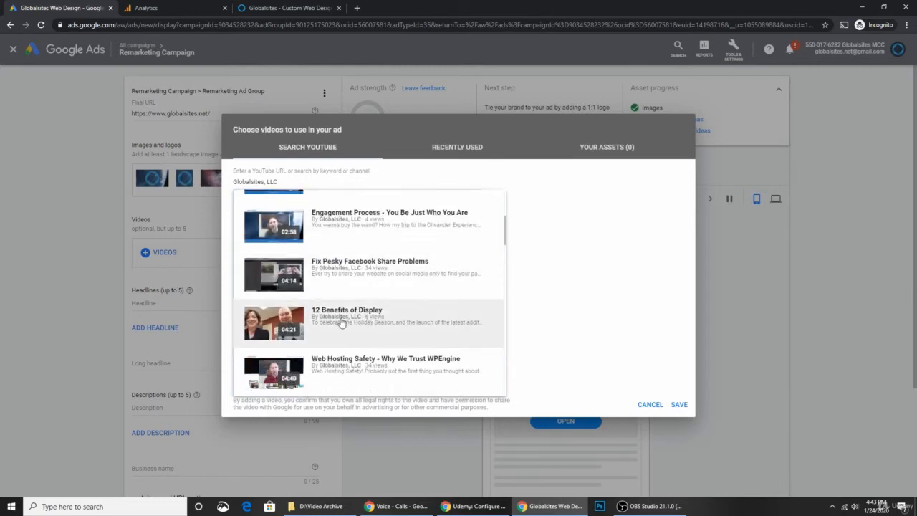
scroll(351, 323, up, 4)
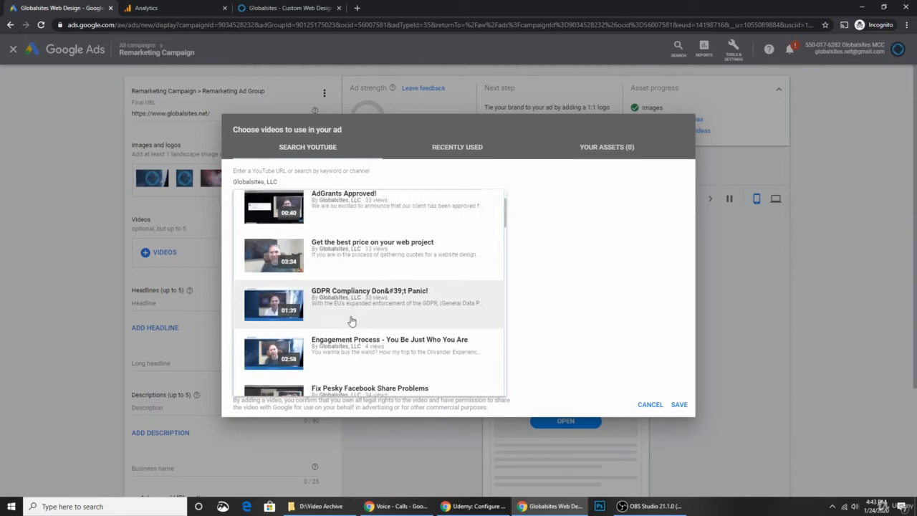
click(340, 258)
click(678, 404)
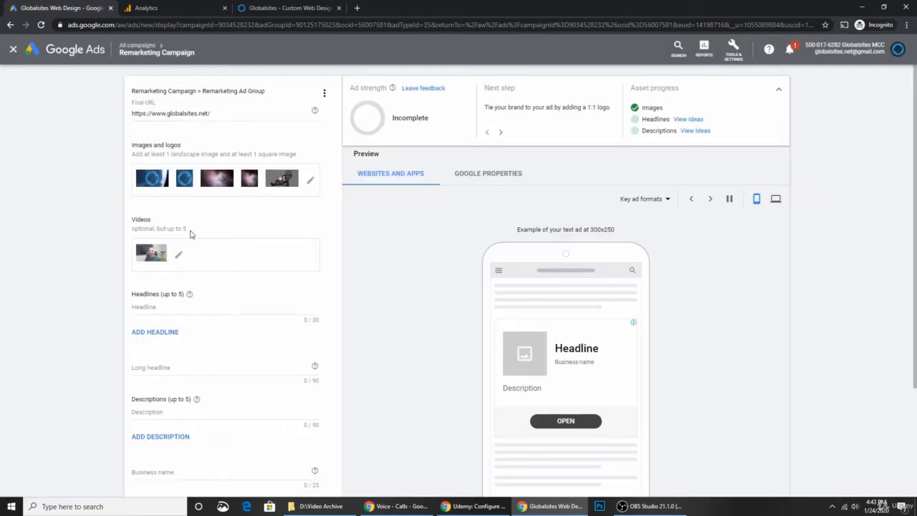
drag(189, 229, 141, 229)
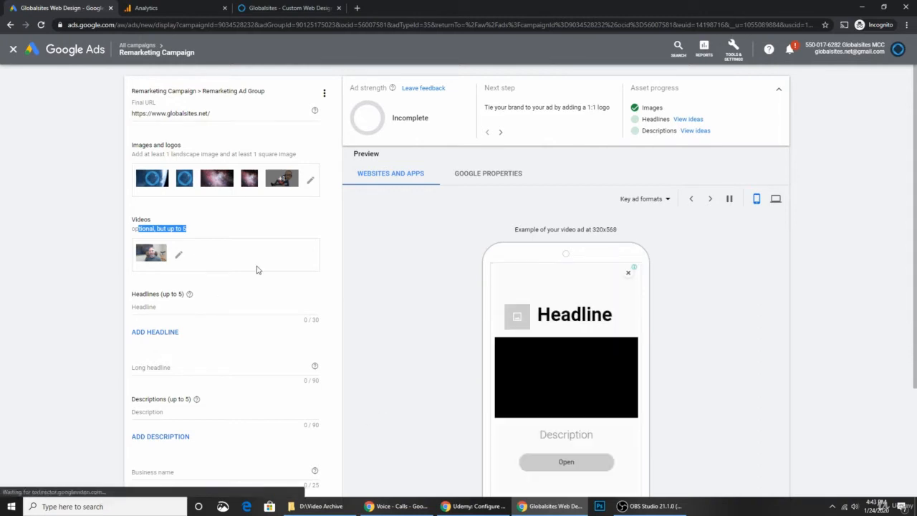
Step: Add the suggested headlines 'Unleash Business's Potential' and 'Digital Marketing Training'
scroll(267, 304, down, 1)
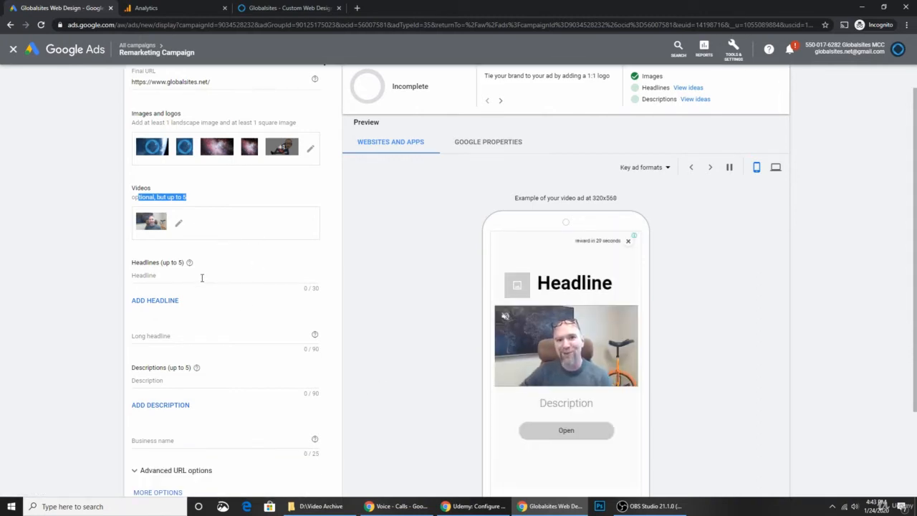
click(202, 278)
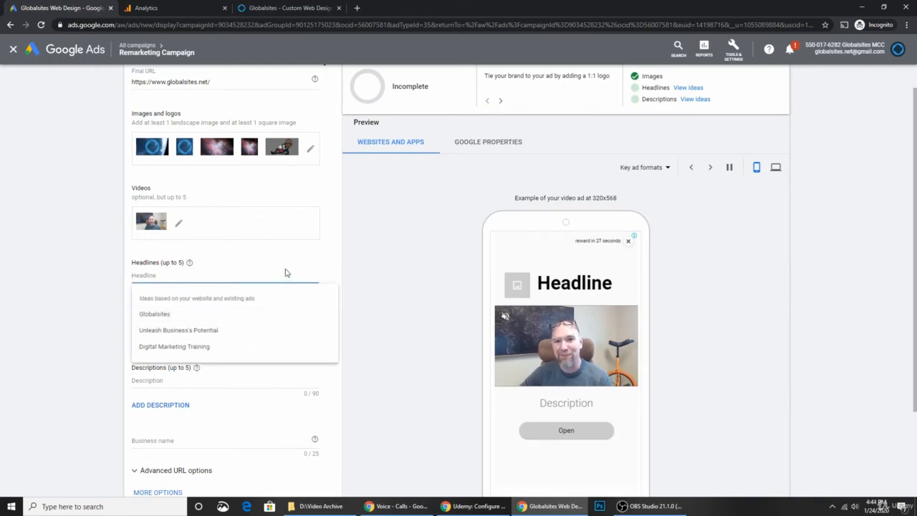
click(215, 333)
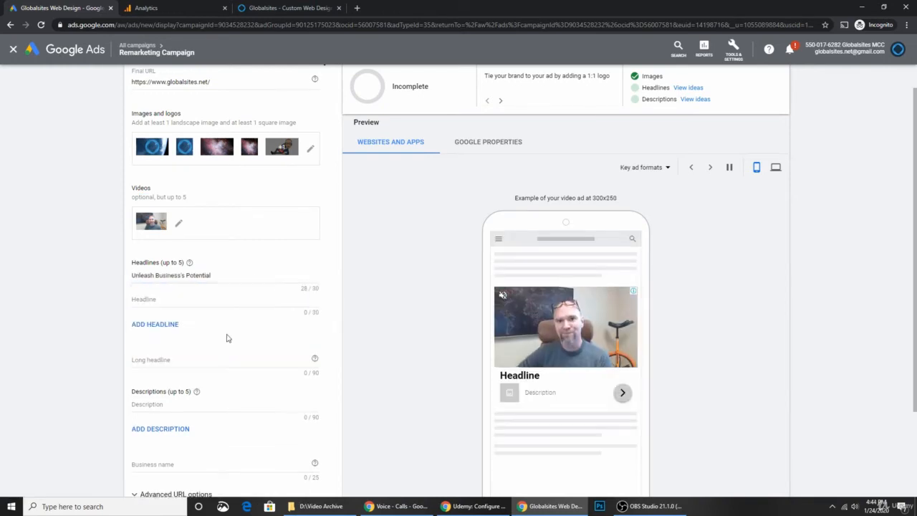
click(194, 301)
click(190, 354)
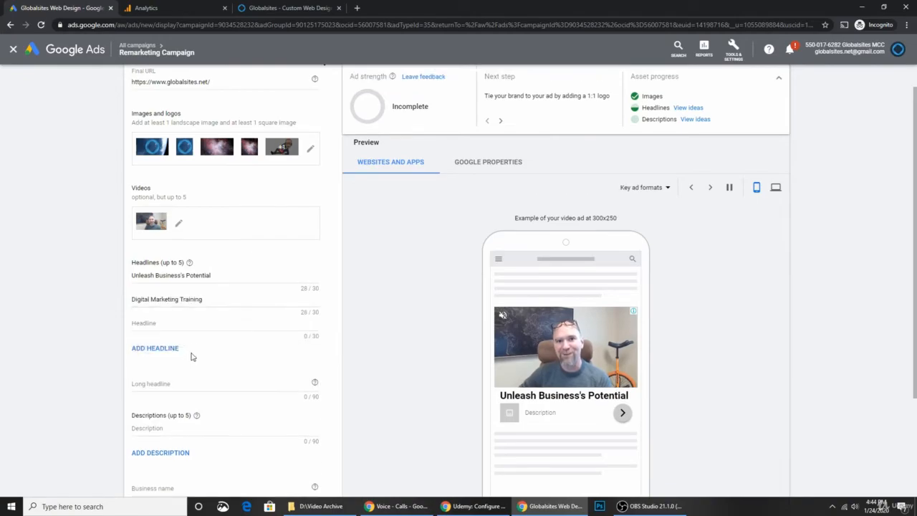
Step: Paste the homepage headline into a third headline and rewrite it as 'Increase Leads & Sales Fast'
click(294, 11)
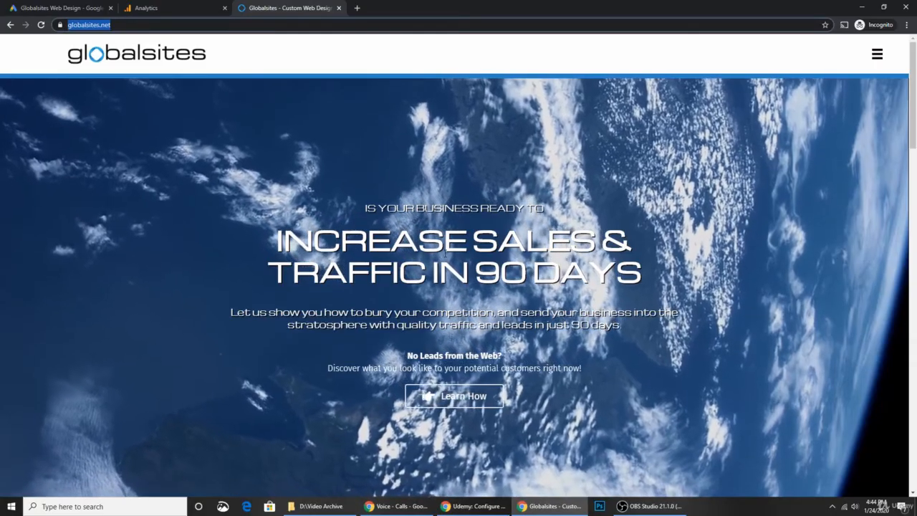
click(279, 236)
drag(278, 241, 649, 266)
key(ctrl+c)
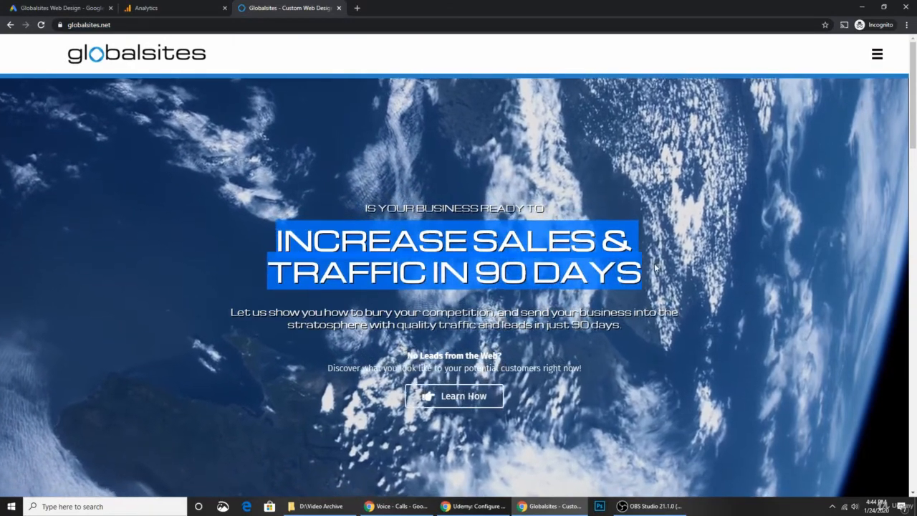
click(61, 8)
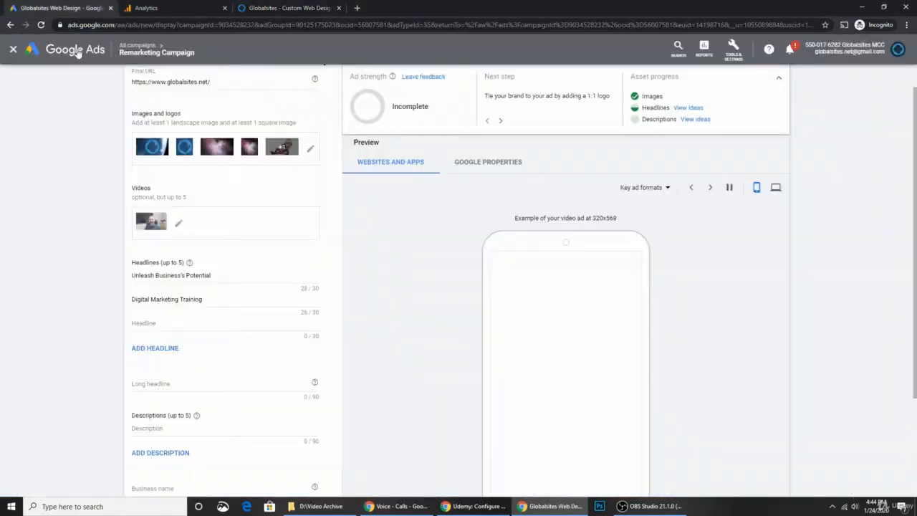
click(179, 323)
key(ctrl+v)
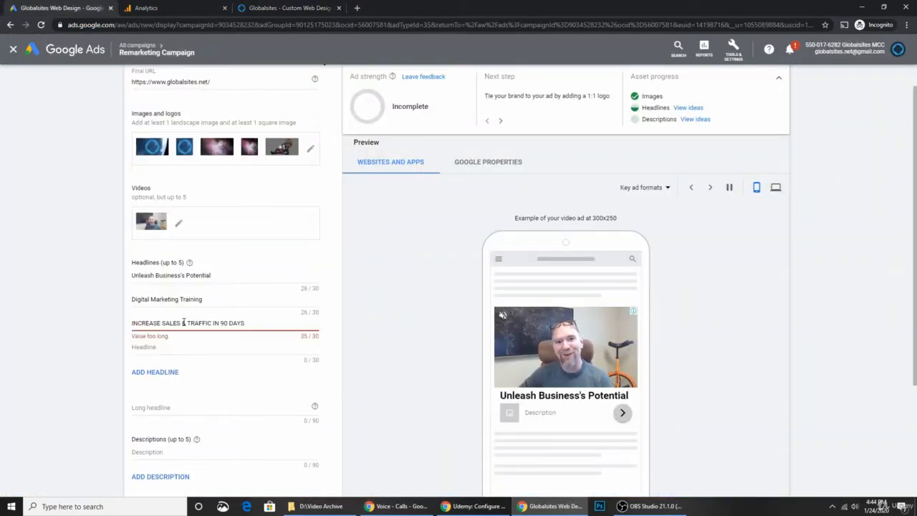
key(ctrl+shift+Left)
key(ctrl+shift+Left)
key(ctrl+shift+Left)
key(ctrl+shift+Left)
key(ctrl+shift+Left)
key(ctrl+shift+Left)
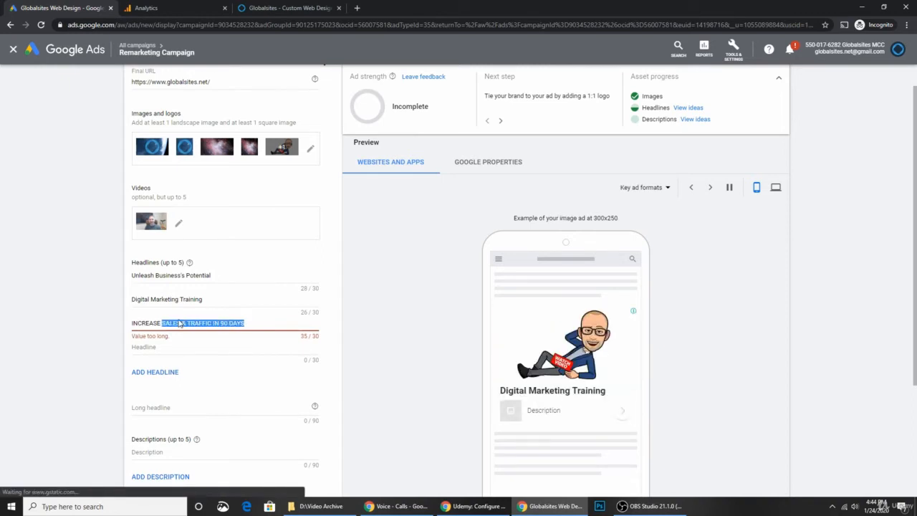
key(ctrl+shift+Left)
text(Inc)
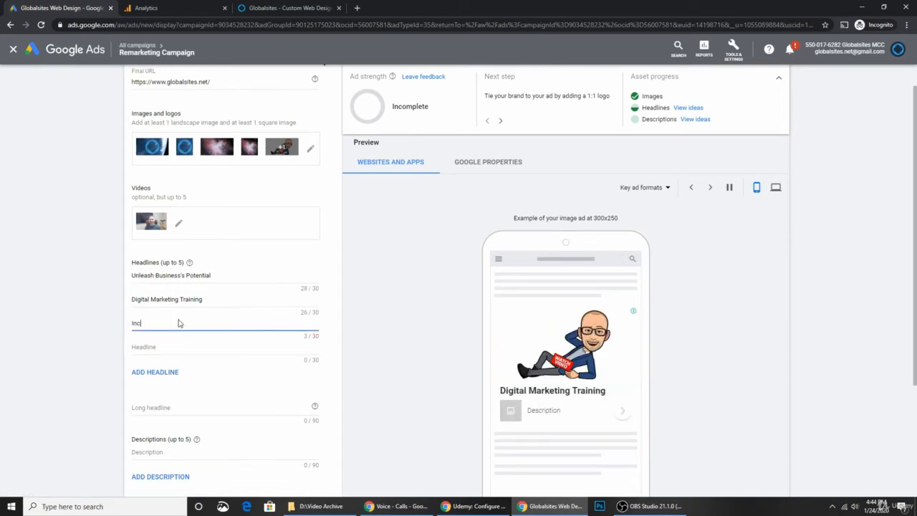
text(rease )
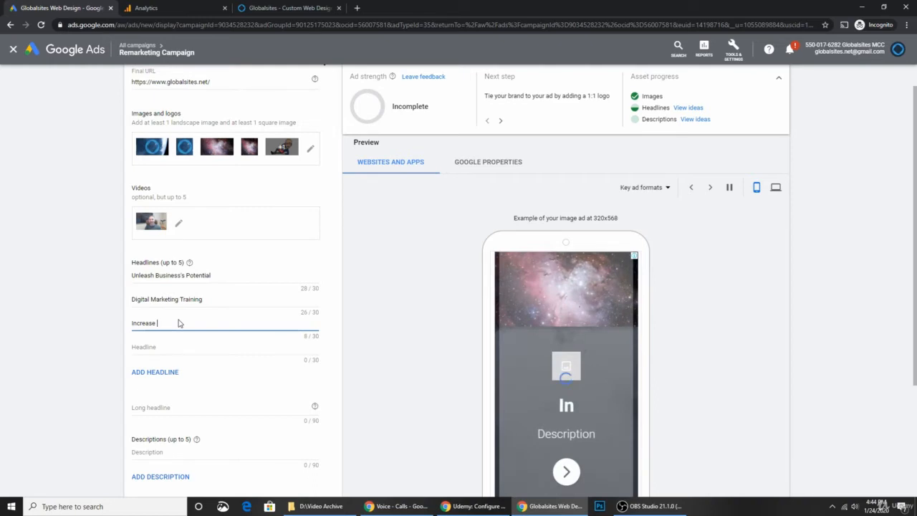
text(Leads )
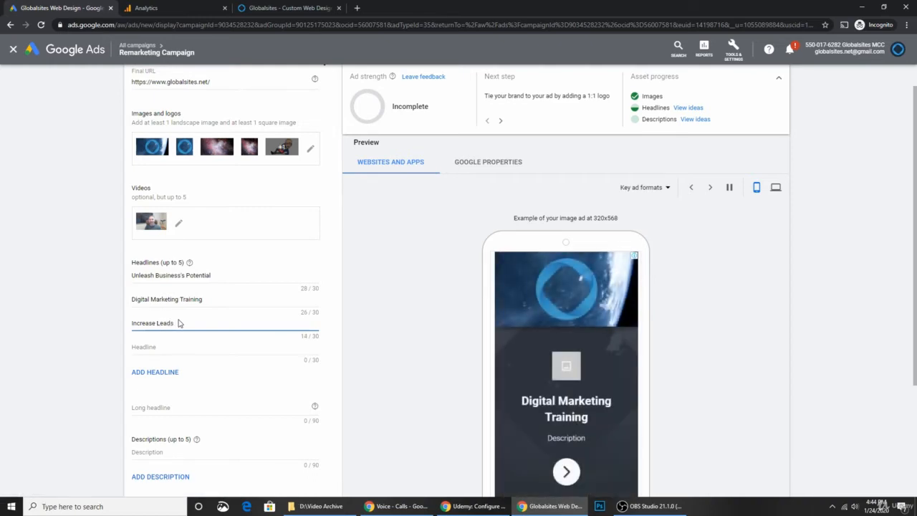
text(& Sales )
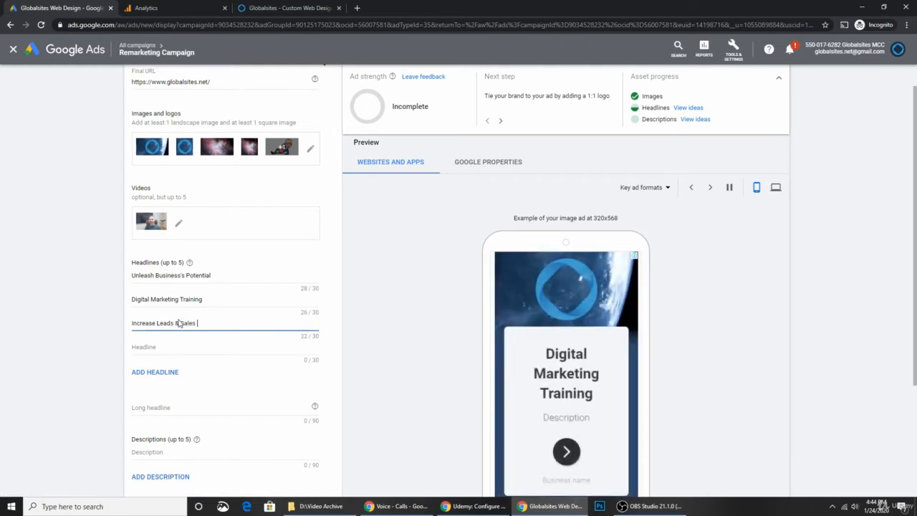
text(Fast)
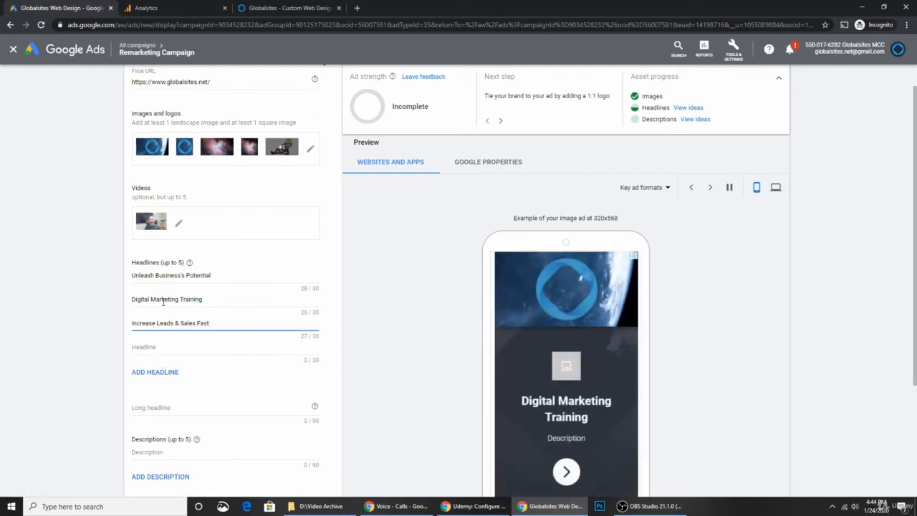
scroll(193, 313, down, 2)
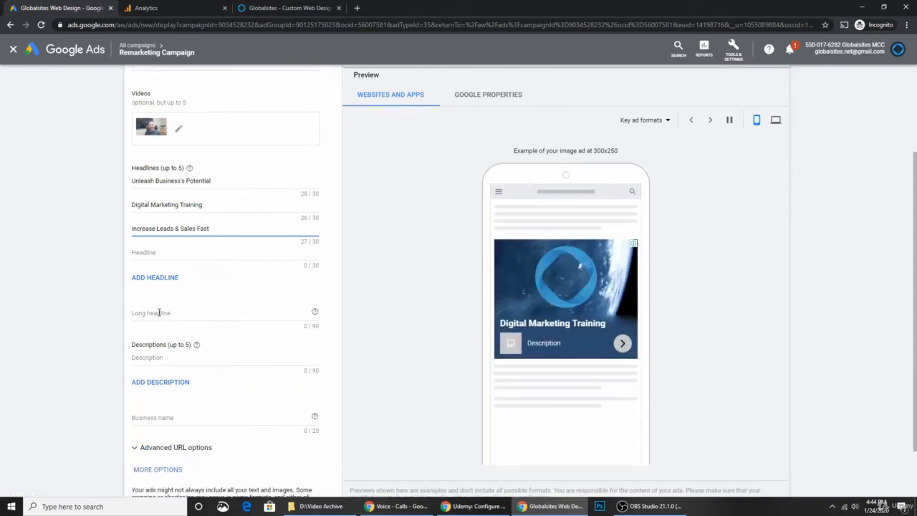
Step: Add the suggested description 'Custom Web Design, Lead Gen, & Digital Marketing Training' and grab the homepage intro paragraph
click(167, 358)
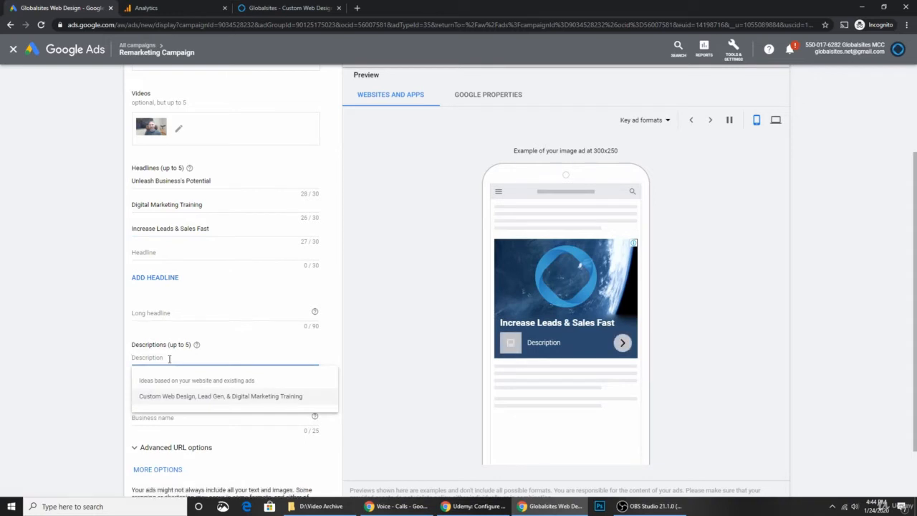
click(193, 397)
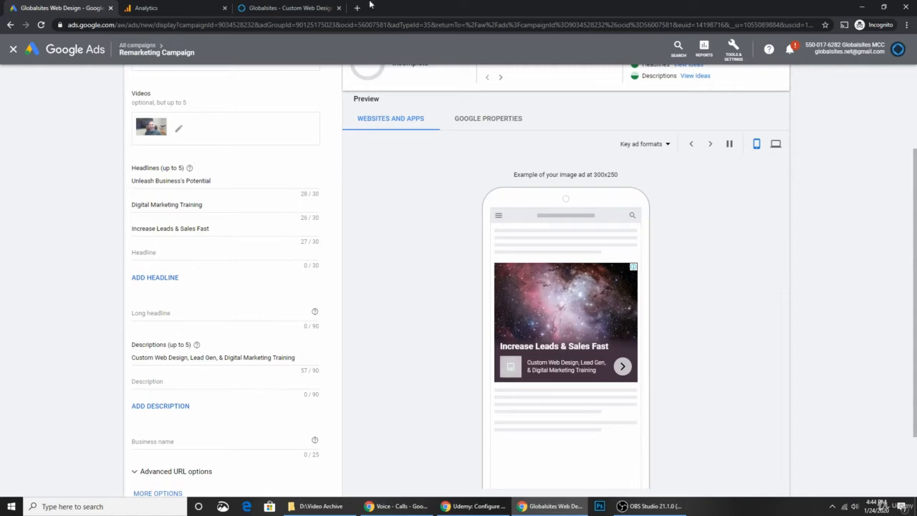
click(308, 8)
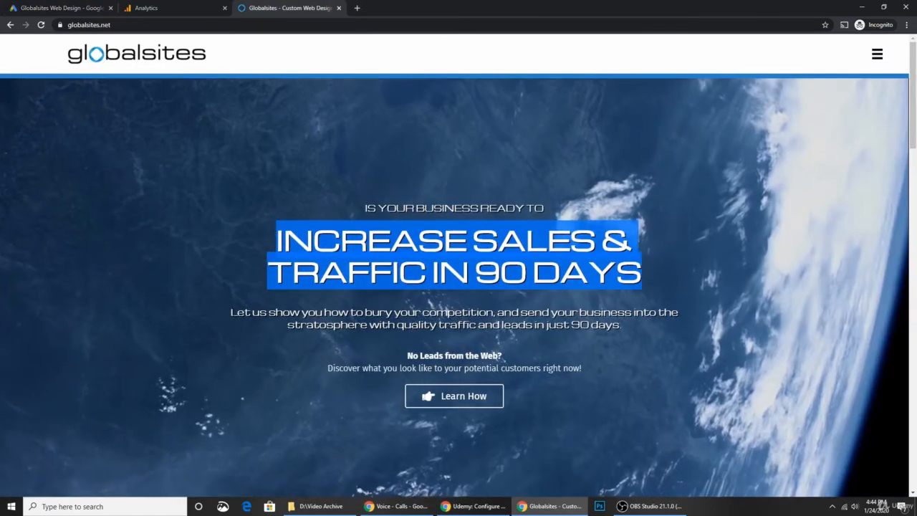
drag(231, 312, 636, 321)
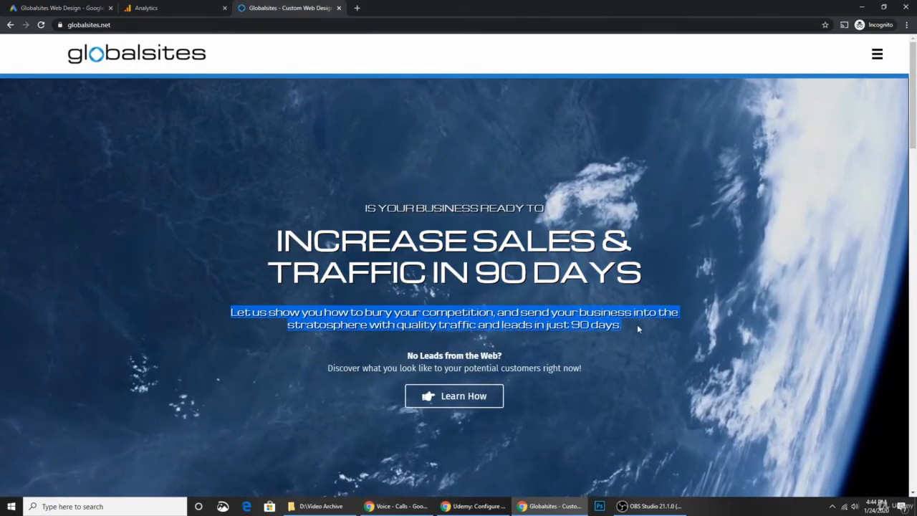
click(58, 8)
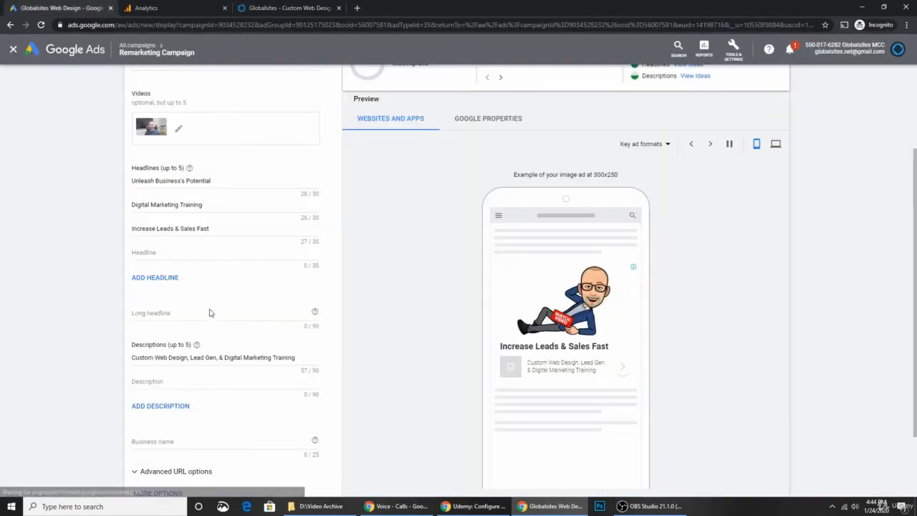
Step: Paste the intro paragraph as a second description, starting it with 'Bury' and using '&' for 'and'
key(ctrl+v)
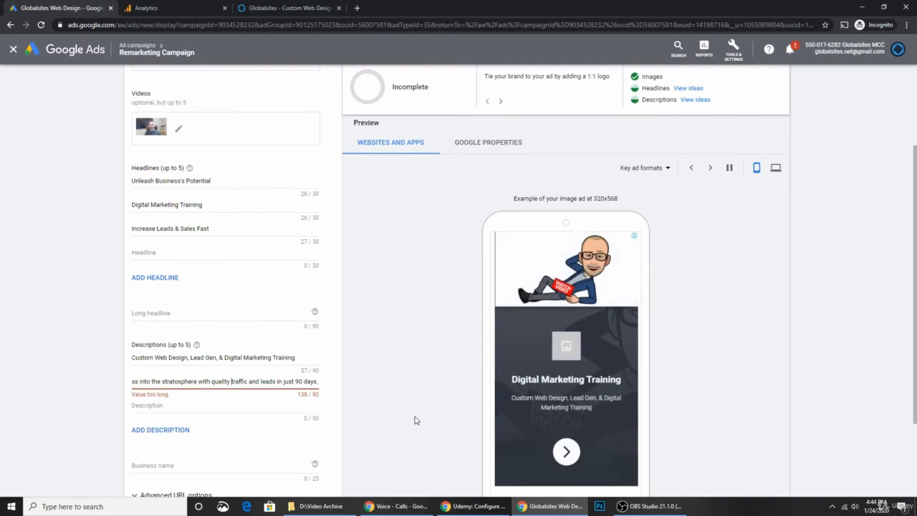
key(Home)
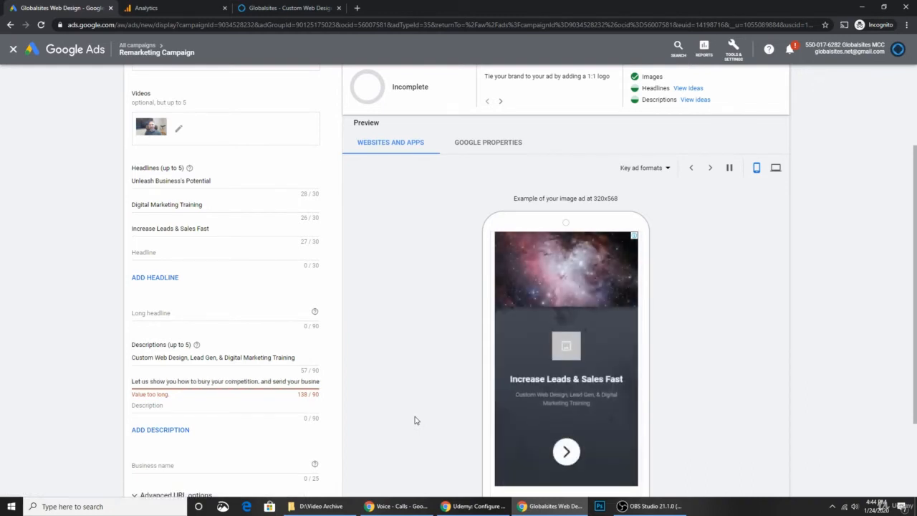
key(ctrl+shift+Right)
key(ctrl+shift+Right)
key(ctrl+shift+Right)
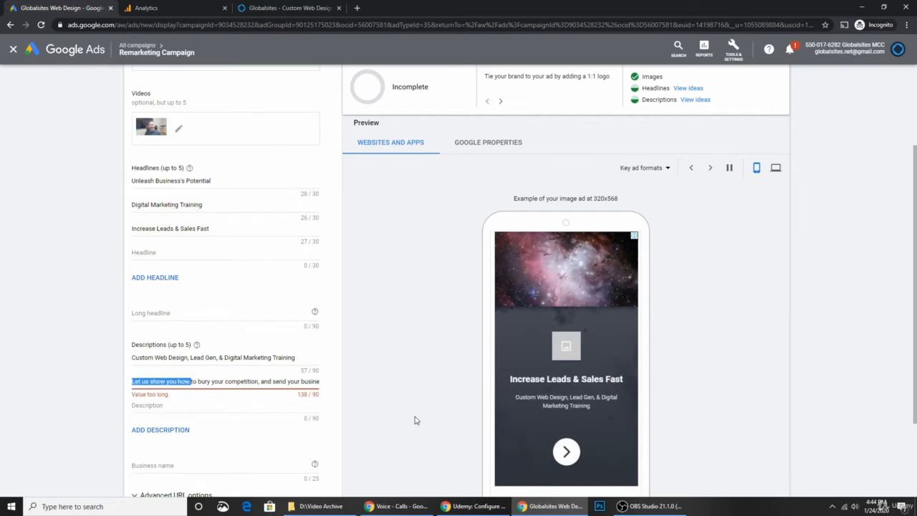
text(B)
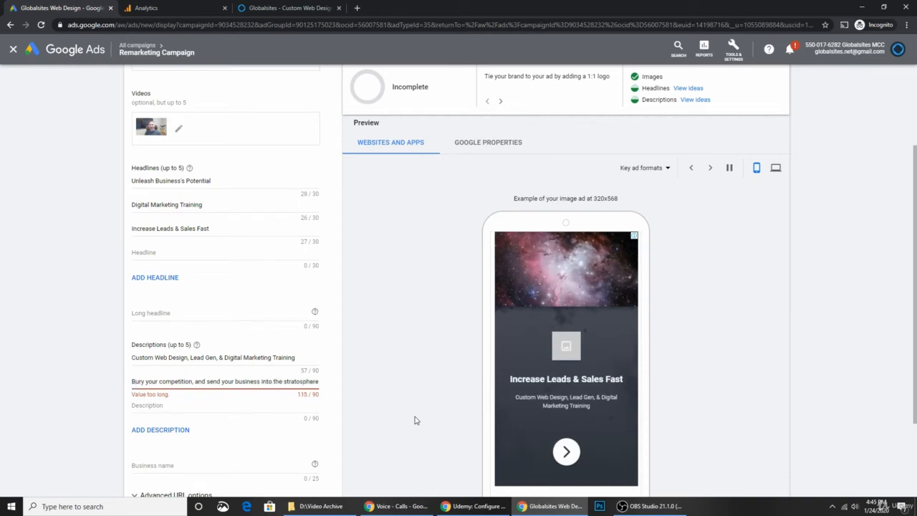
key(ctrl+Right)
key(ctrl+Right)
key(ctrl+Right)
key(ctrl+shift+Right)
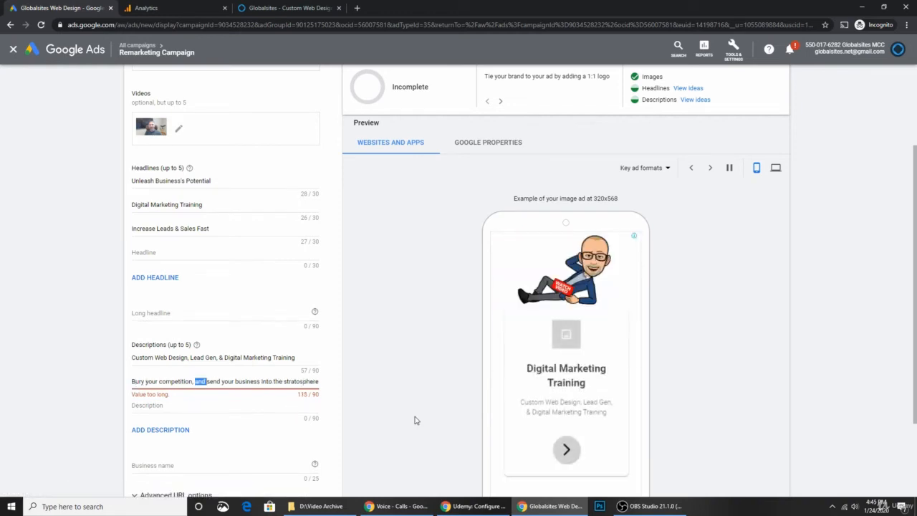
key(Delete)
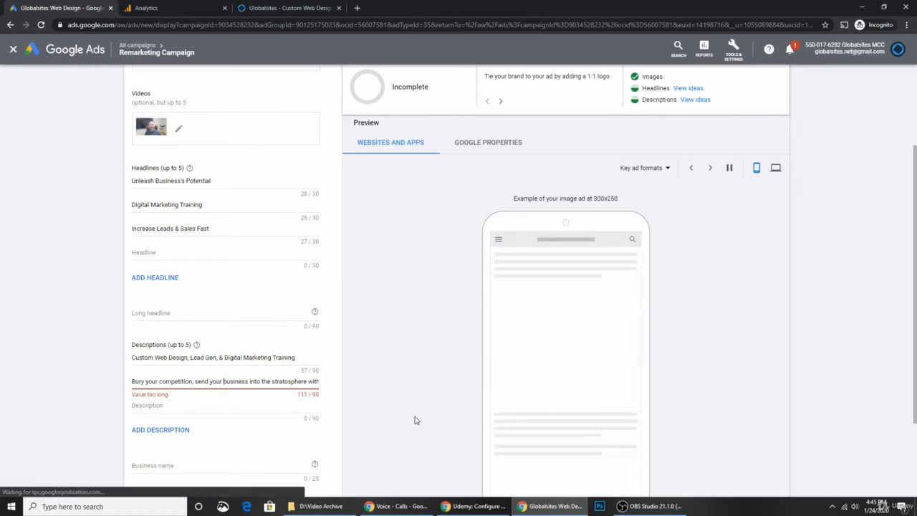
key(ctrl+z)
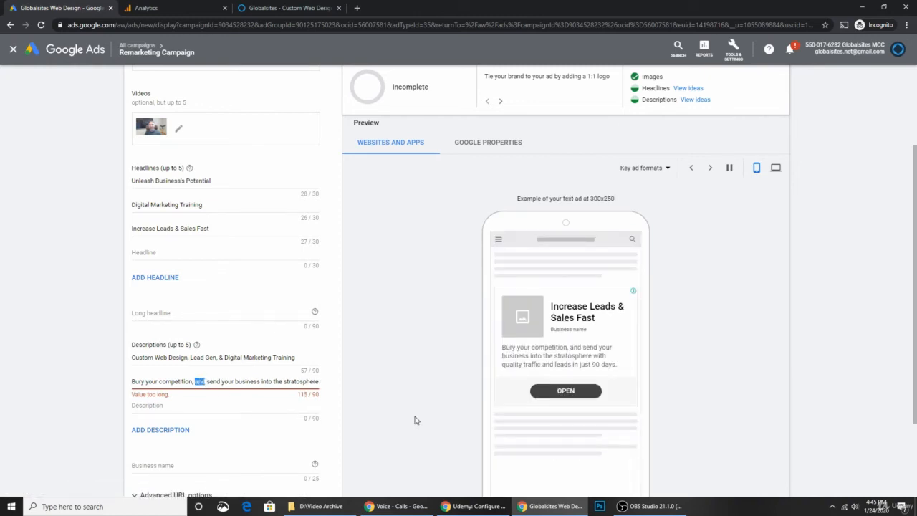
text(&)
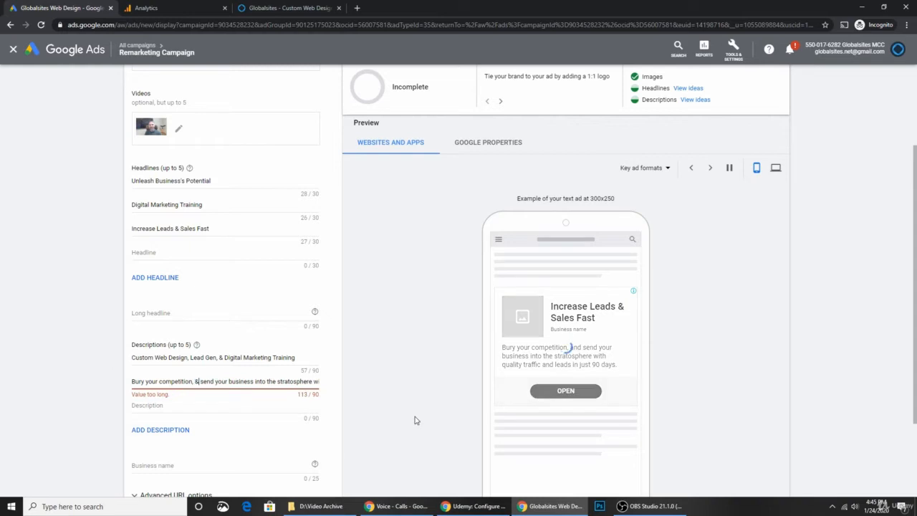
Step: Delete the words after 'leads' and the word 'quality' so the description fits at 88/90
key(ctrl+Right)
key(ctrl+Right)
key(ctrl+Right)
key(ctrl+Right)
key(ctrl+Right)
key(ctrl+Right)
key(ctrl+Right)
key(ctrl+Right)
key(ctrl+Right)
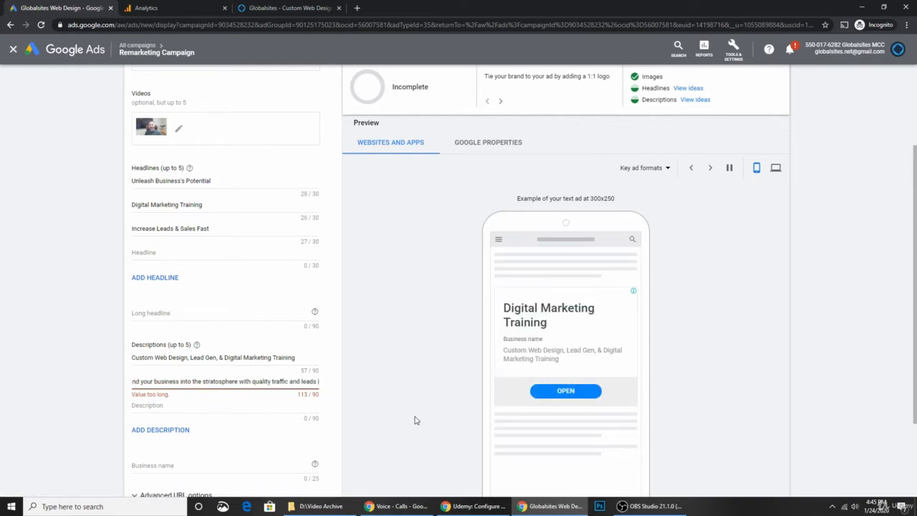
key(ctrl+shift+Right)
key(ctrl+shift+Right)
key(ctrl+shift+Right)
key(BackSpace)
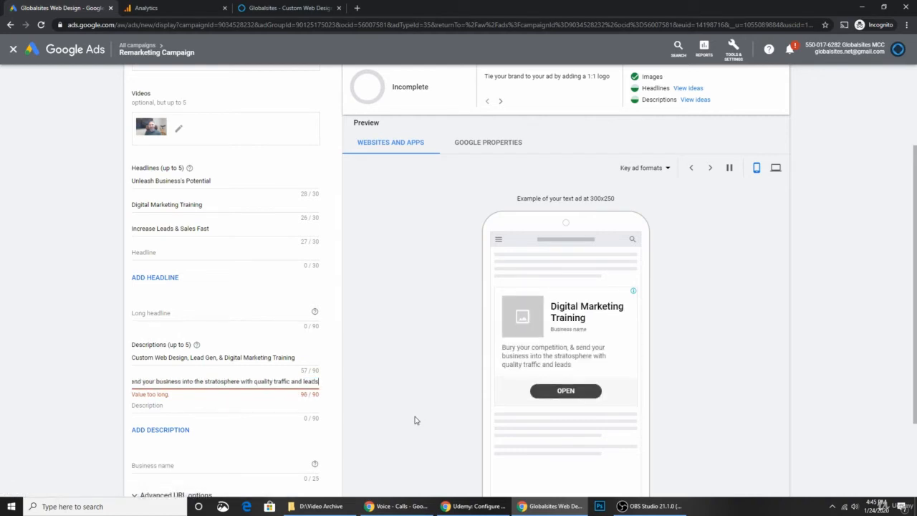
key(BackSpace)
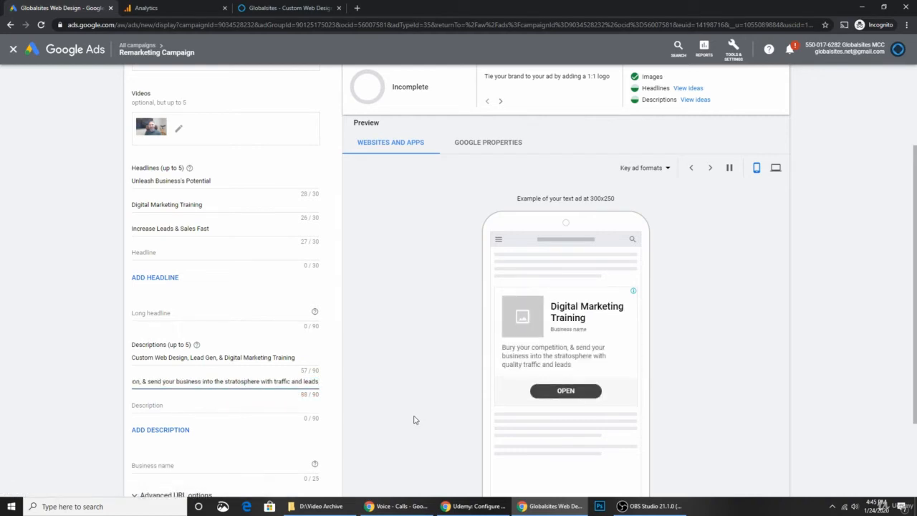
scroll(192, 386, down, 1)
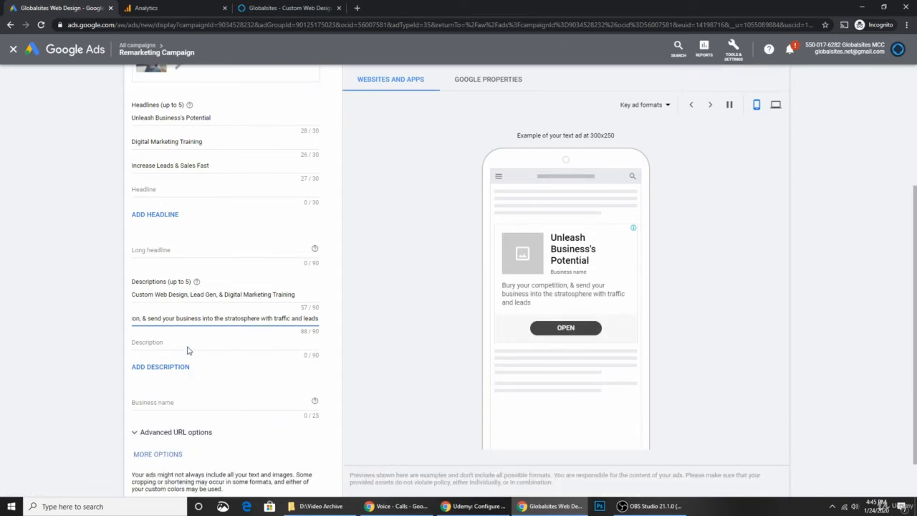
click(202, 350)
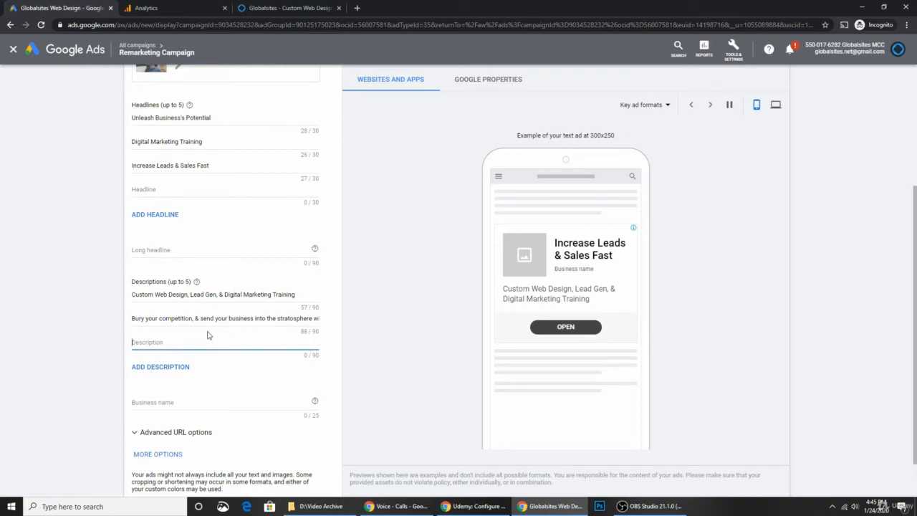
scroll(206, 325, up, 1)
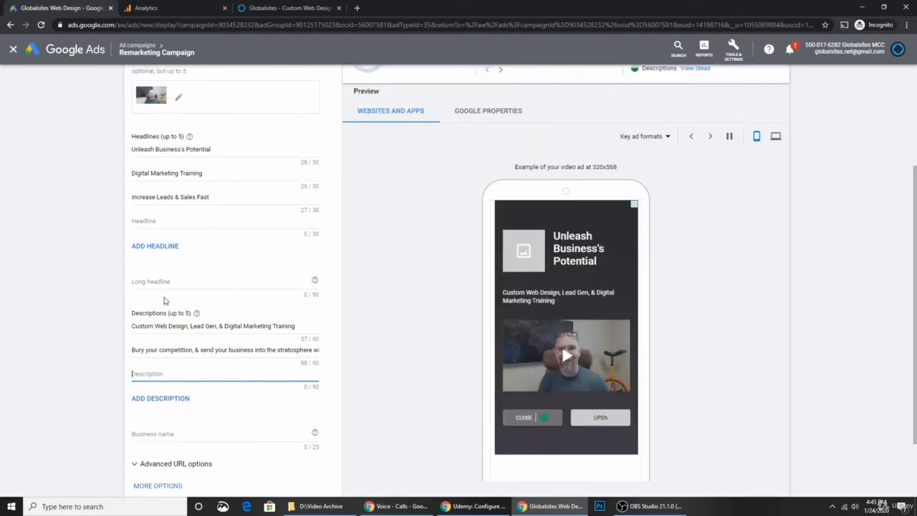
click(161, 277)
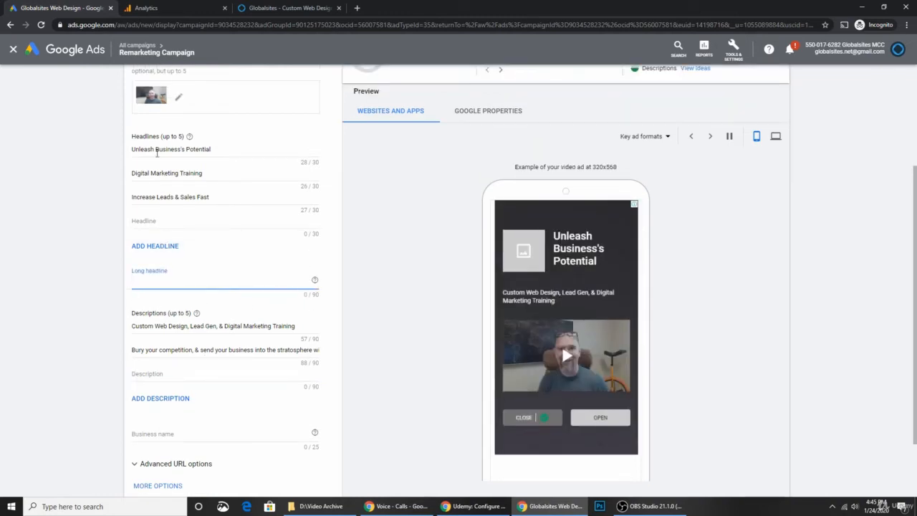
click(158, 148)
click(180, 174)
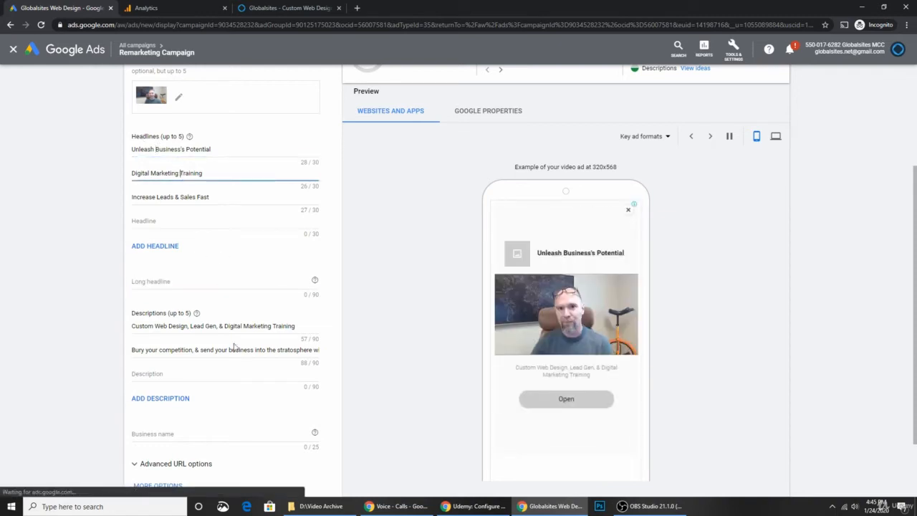
click(222, 326)
click(221, 349)
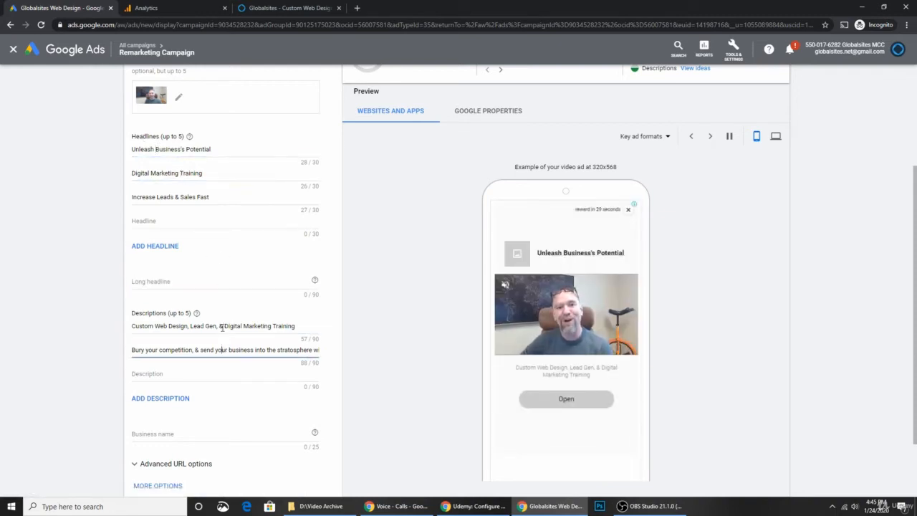
scroll(206, 226, up, 3)
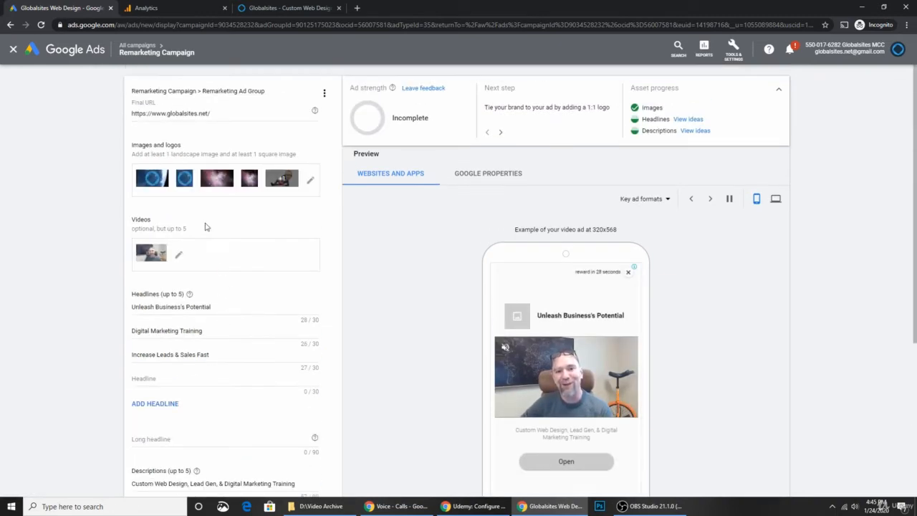
Step: Use the globalsites tile as a logo, add a 4:1 crop over the wordmark, and save
click(310, 184)
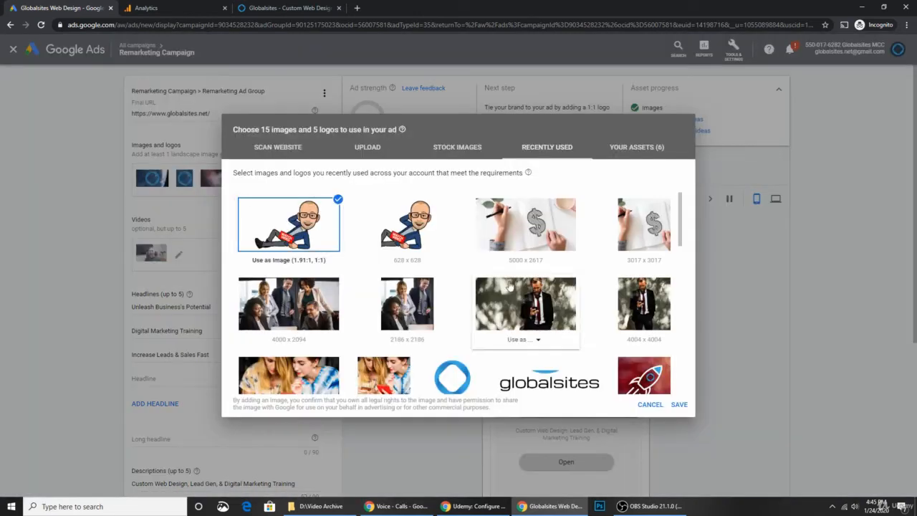
scroll(538, 396, down, 2)
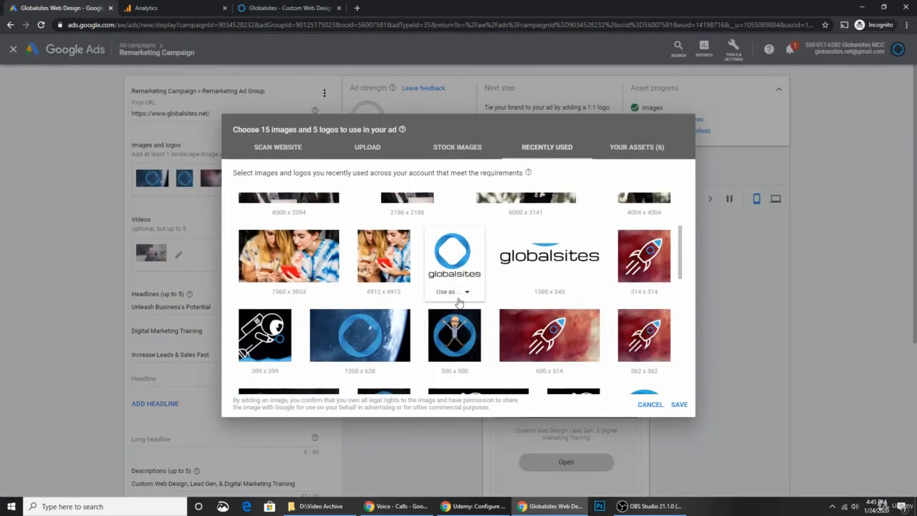
click(459, 292)
click(454, 328)
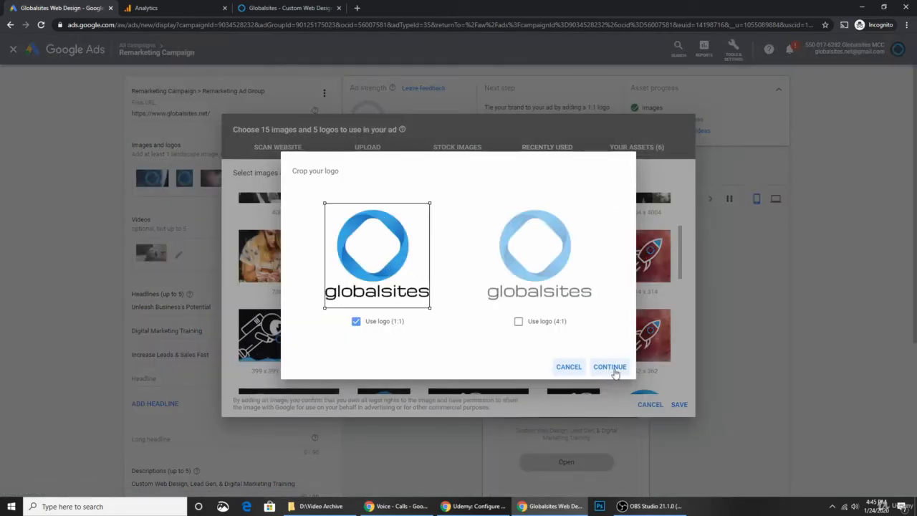
click(518, 321)
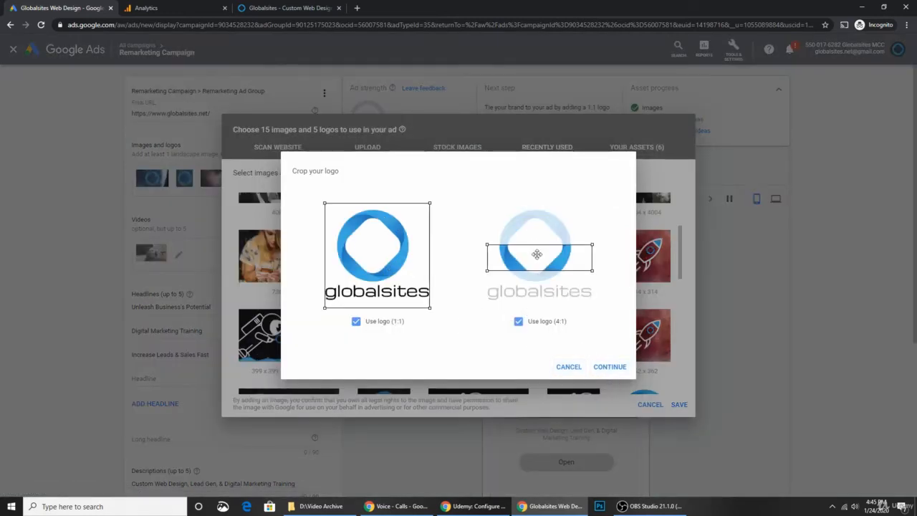
drag(537, 253, 528, 286)
click(610, 366)
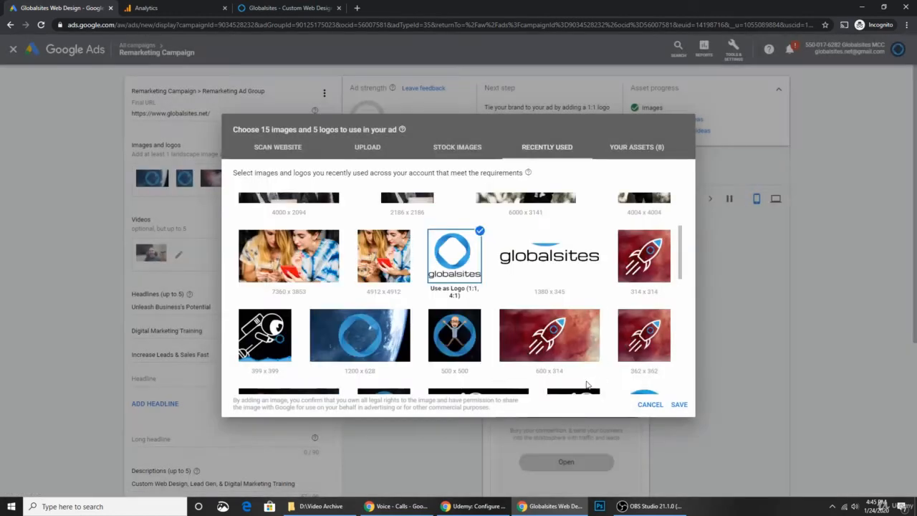
click(678, 404)
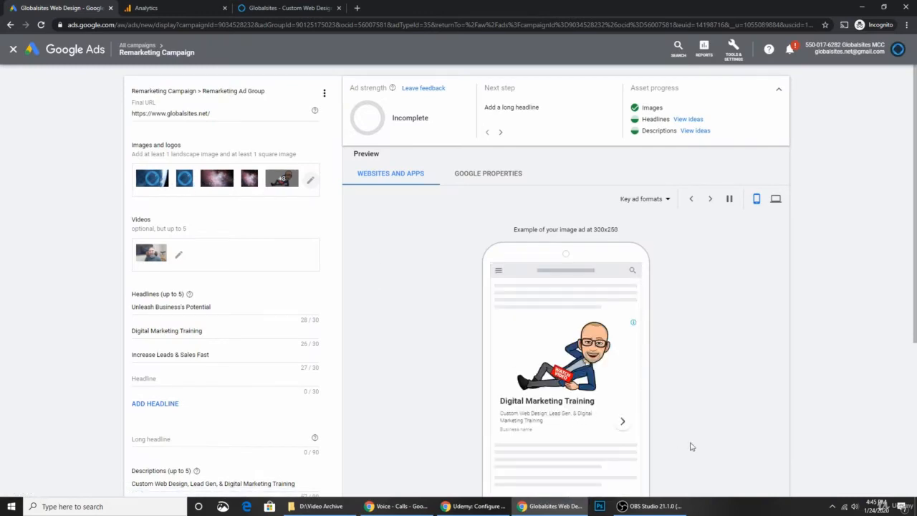
scroll(286, 289, down, 1)
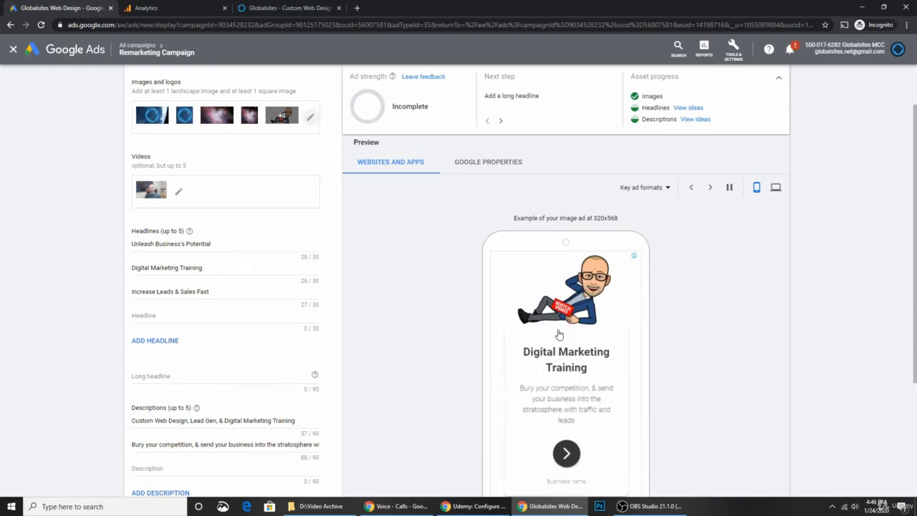
click(177, 376)
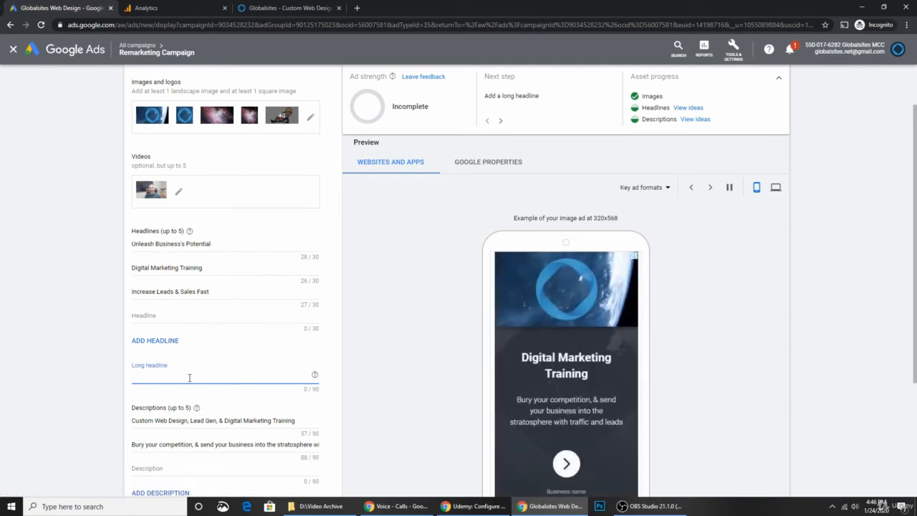
scroll(190, 377, down, 1)
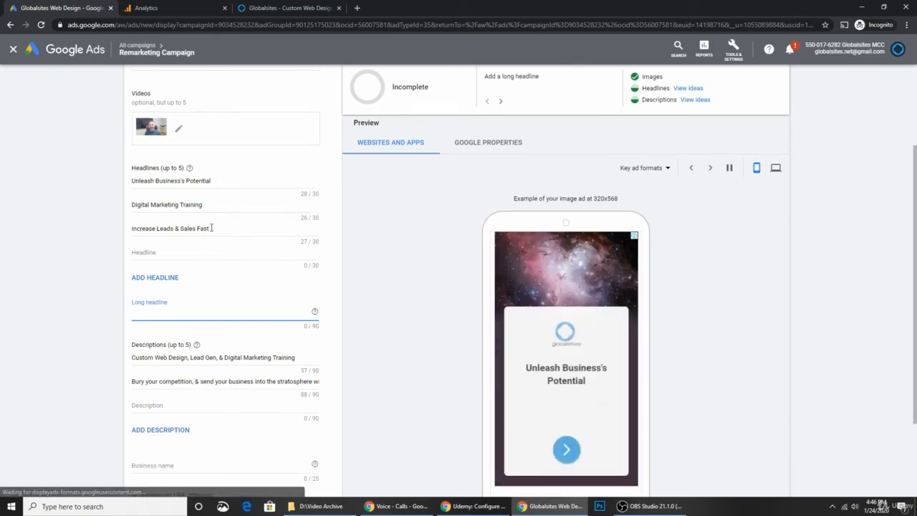
drag(211, 228, 127, 228)
key(ctrl+c)
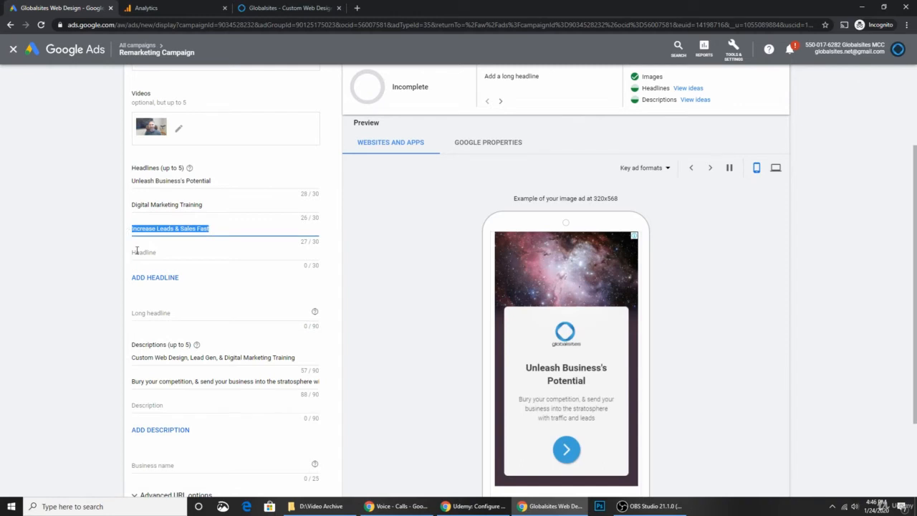
click(169, 311)
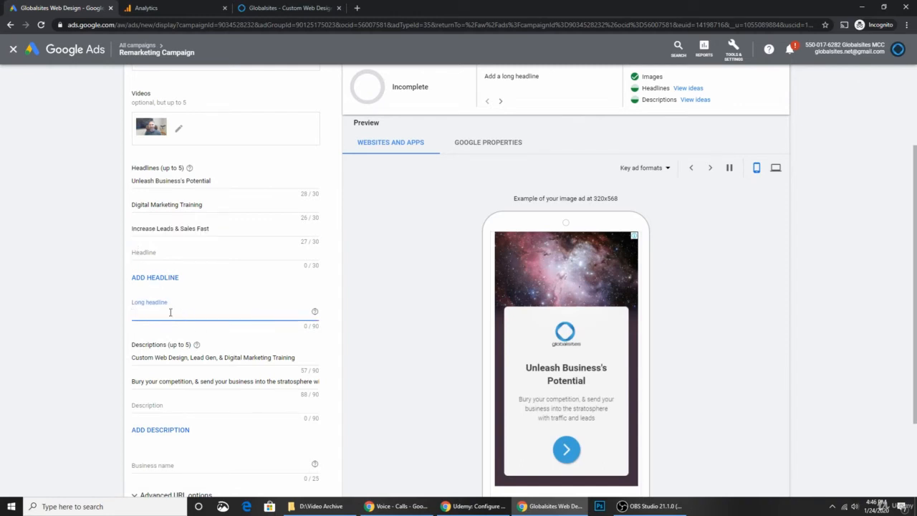
Step: Paste 'Increase Leads & Sales Fast' as the long headline and prefix it with 'Top Rated Digital Agency - '
key(ctrl+v)
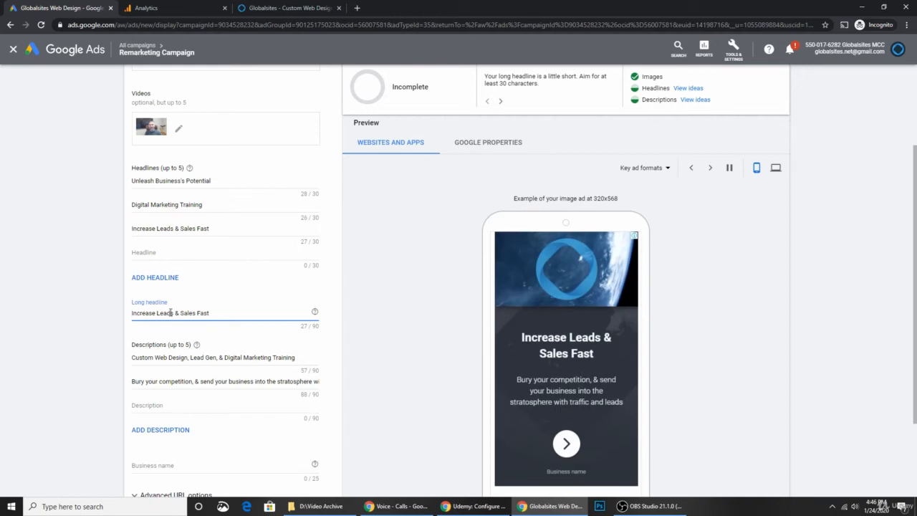
text(Top Rate)
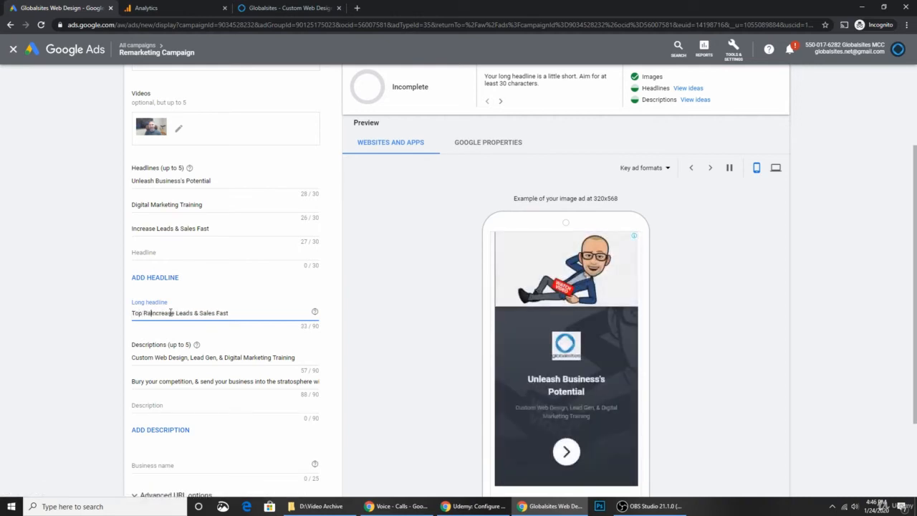
text(d )
text(Digita)
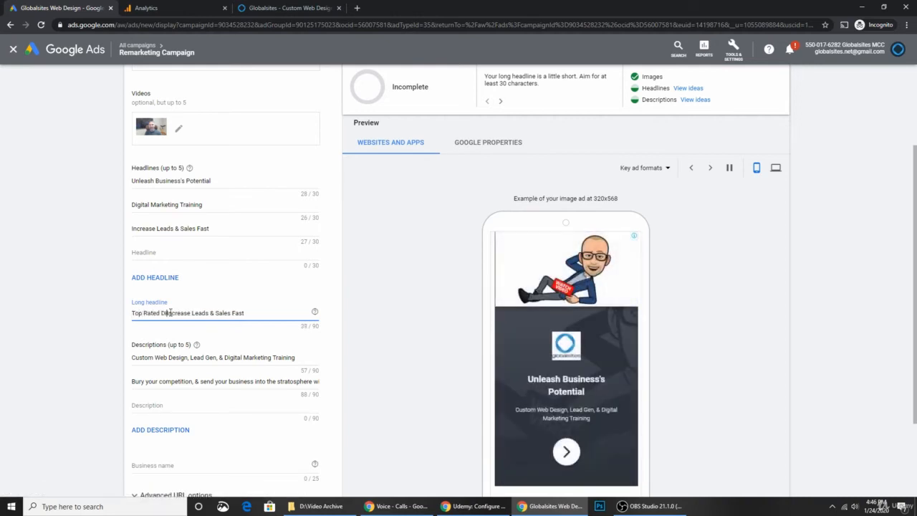
text(l Agen)
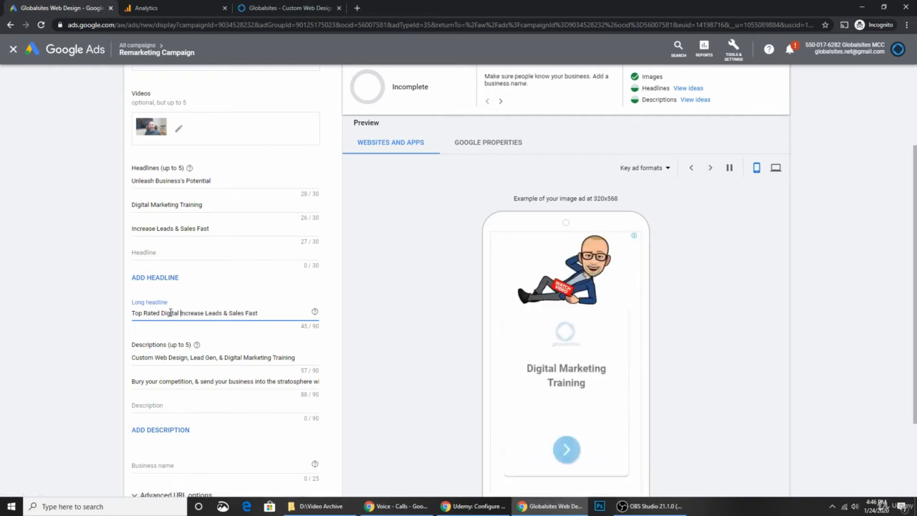
text(cy -)
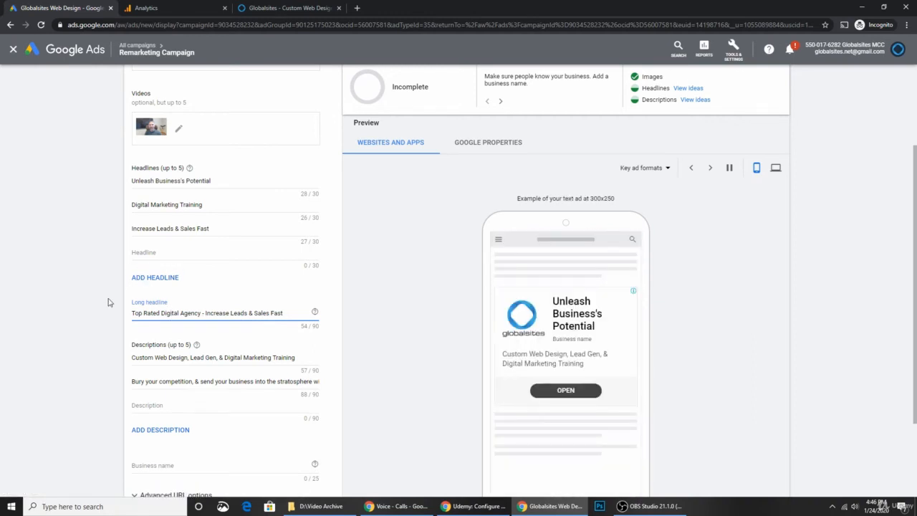
click(205, 314)
Step: Cycle the previews to the 320x568 full-screen video ad headed 'Unleash Business's Potential'
click(708, 170)
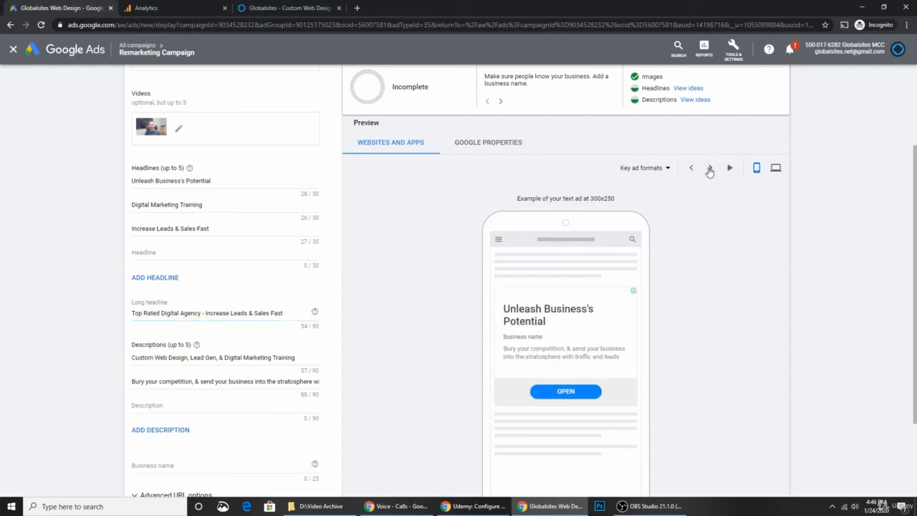
click(710, 170)
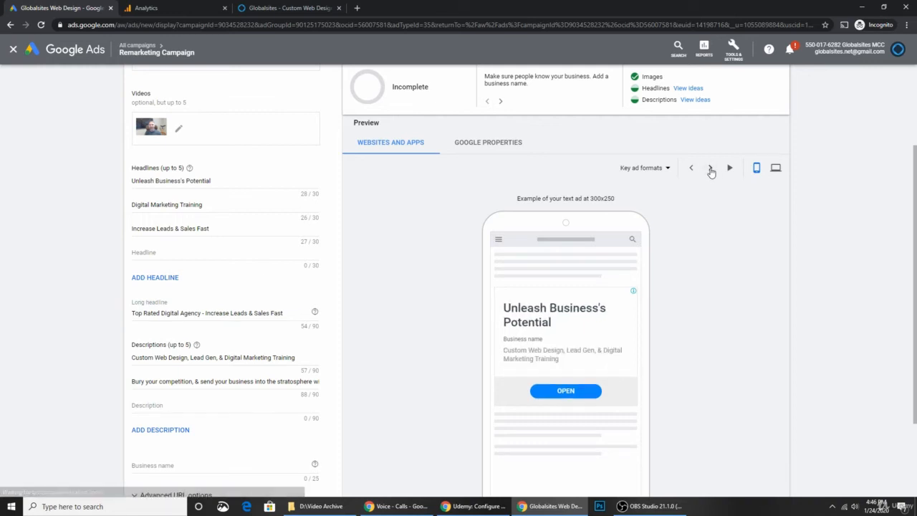
click(710, 170)
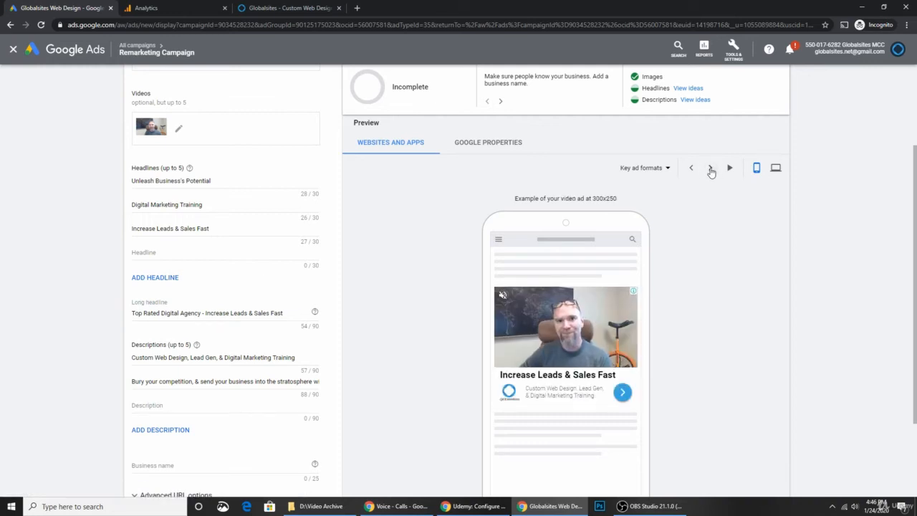
click(710, 170)
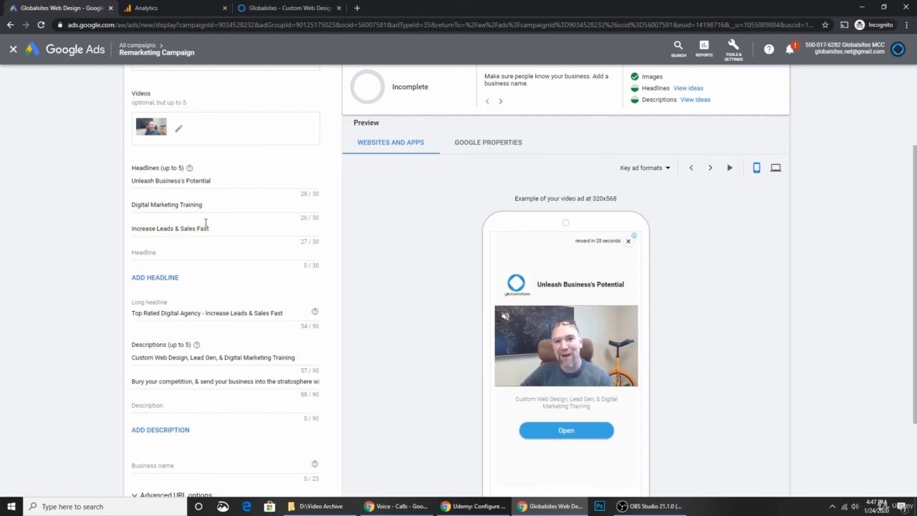
click(179, 180)
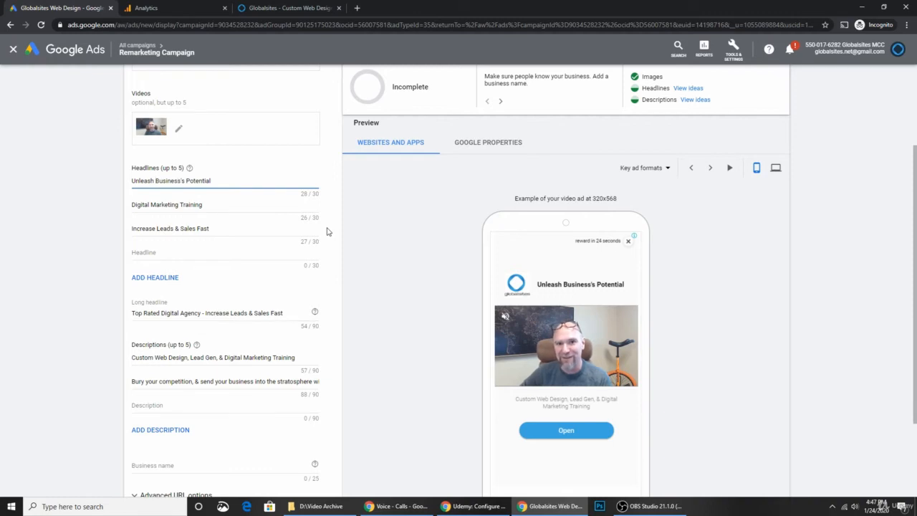
Step: Rewrite the first headline 'Unleash Business's Potential' as 'Unleash Your Potential' (22/30 characters)
text(Your)
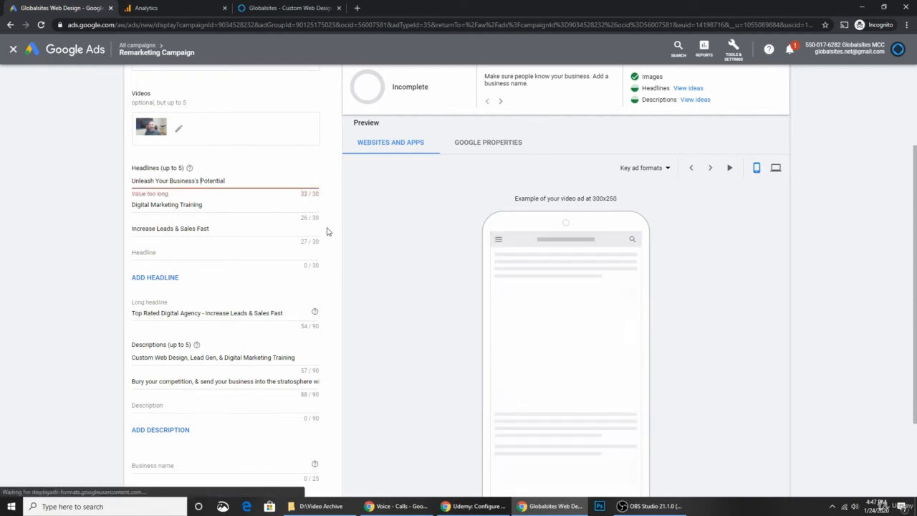
key(ctrl+shift+Right)
key(BackSpace)
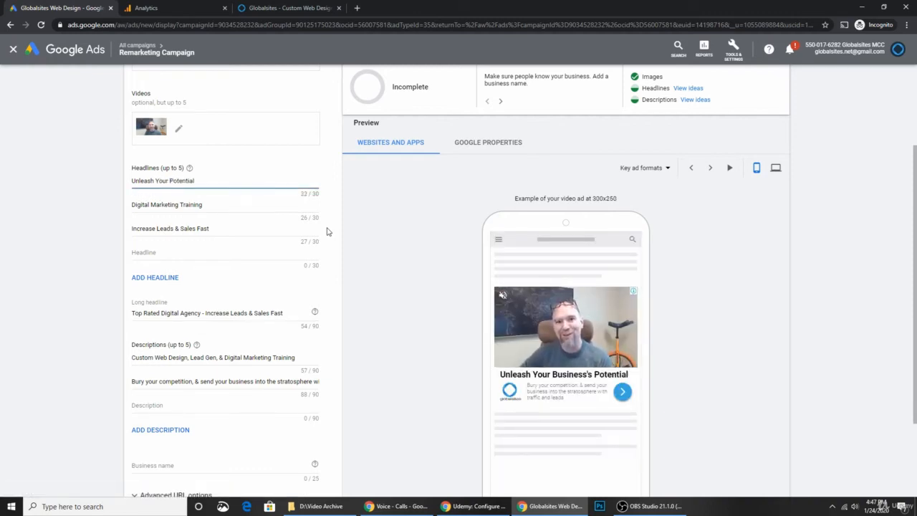
click(200, 252)
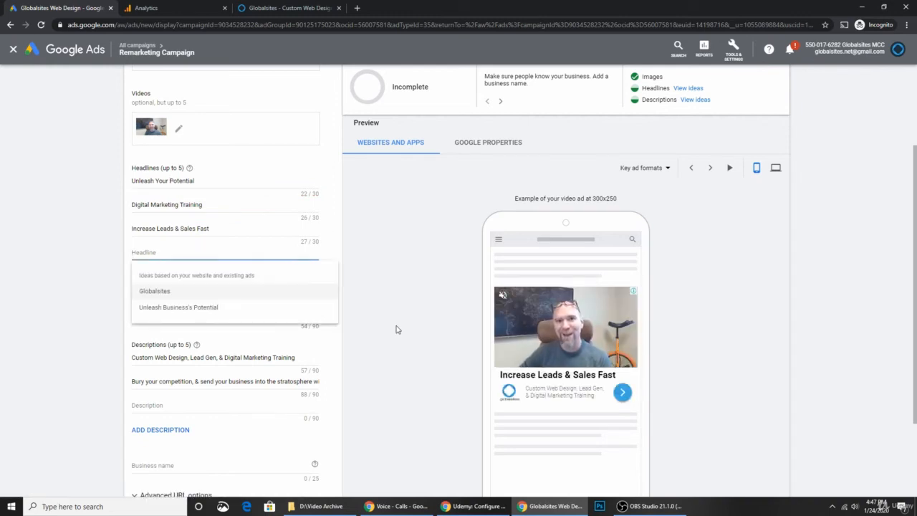
click(383, 236)
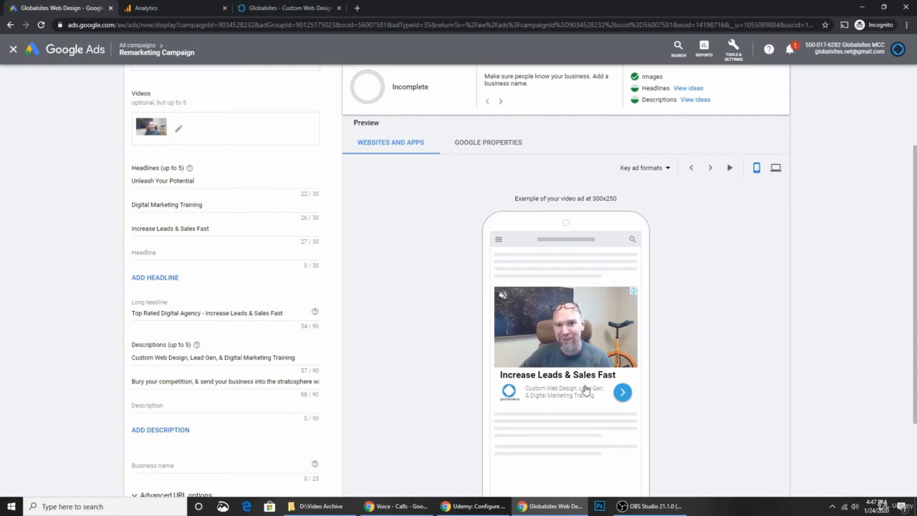
Step: Page through the mobile previews to the 300x250 nebula image ad headed 'Increase Leads & Sales Fast'
click(710, 168)
click(710, 168)
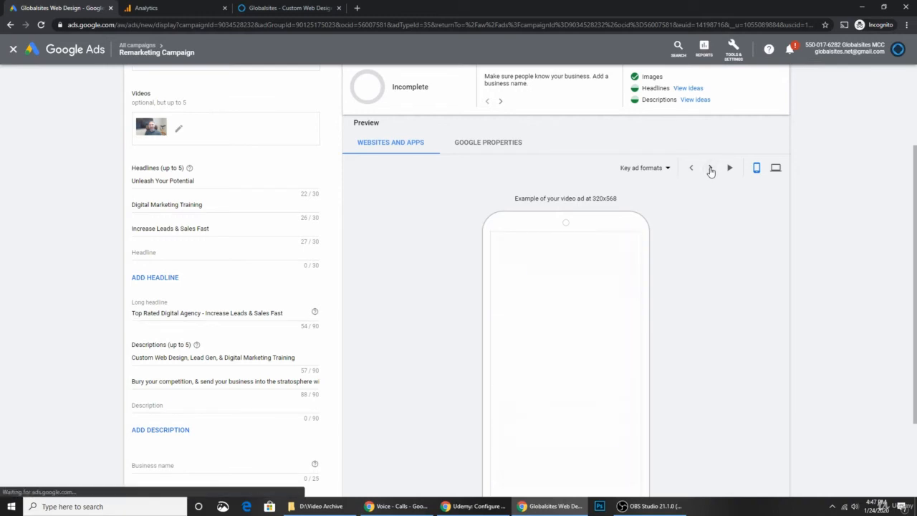
click(710, 169)
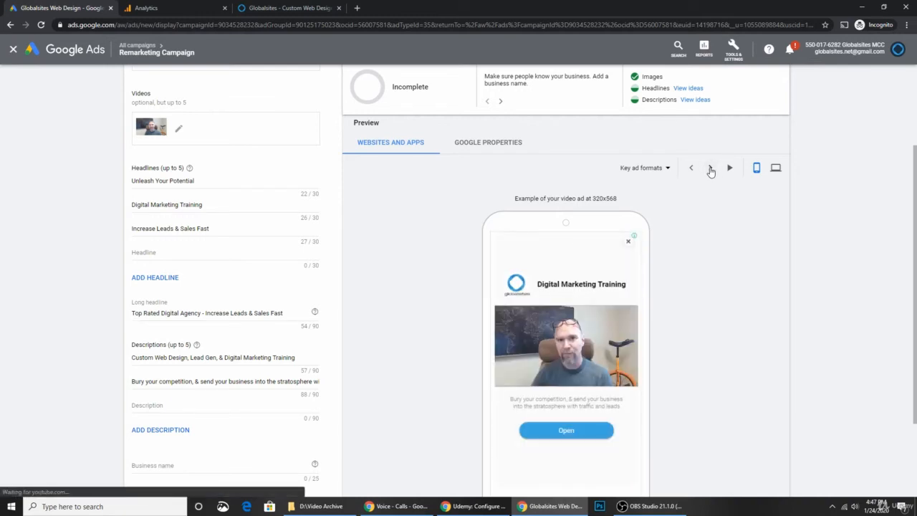
click(710, 168)
click(710, 169)
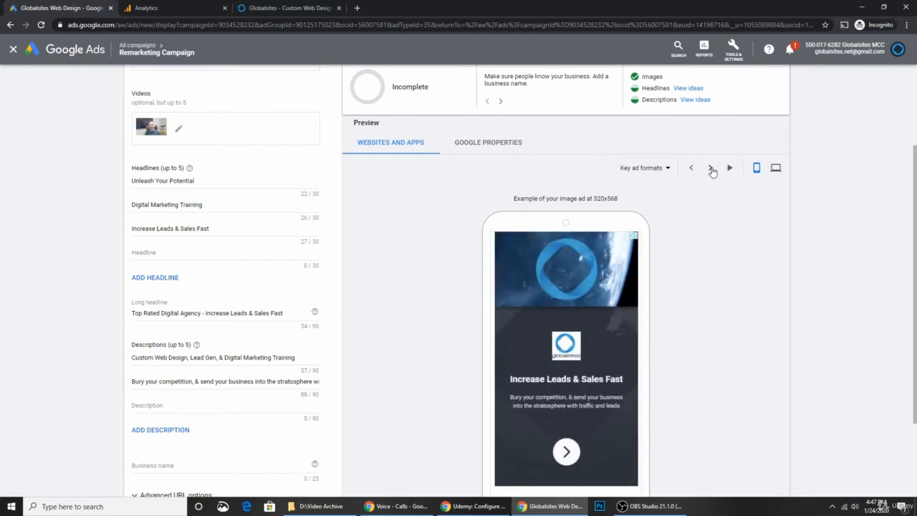
click(712, 169)
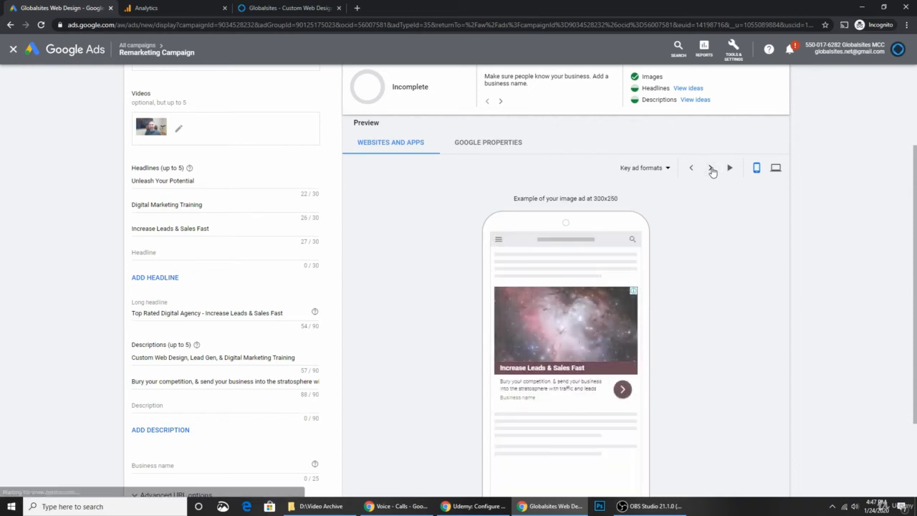
scroll(473, 319, down, 1)
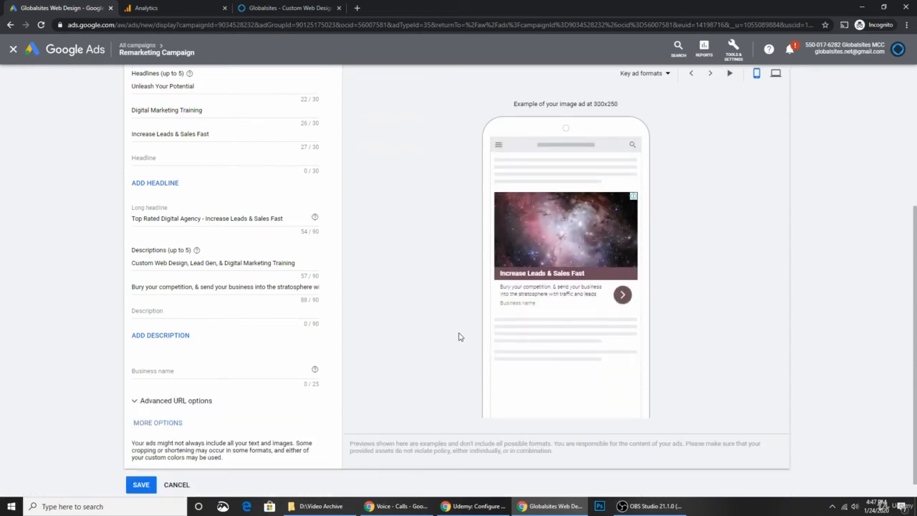
scroll(585, 244, up, 1)
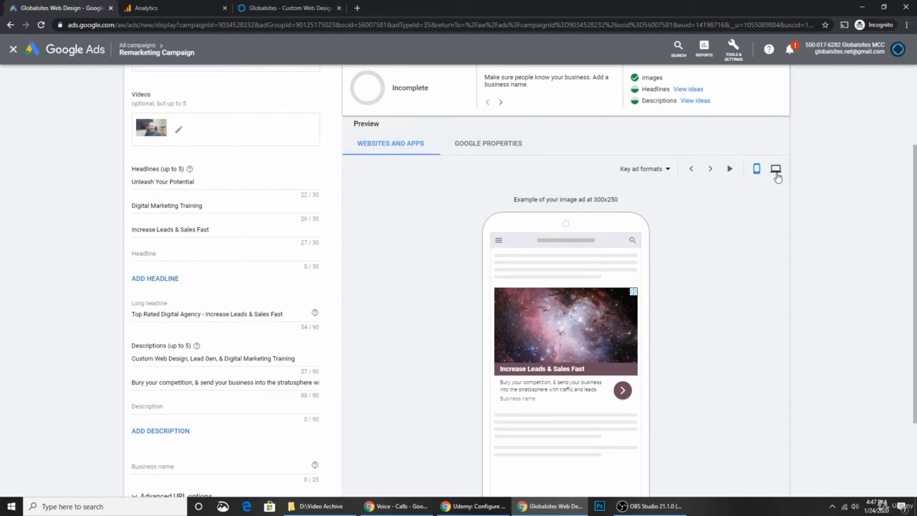
scroll(778, 177, down, 1)
scroll(763, 204, up, 1)
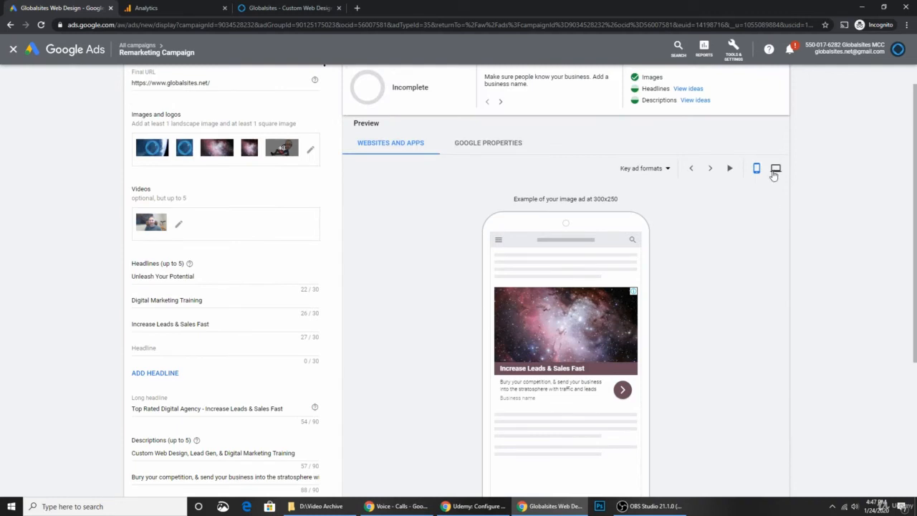
Step: Switch to desktop previews and cycle through the 160x600, 300x250 and 728x90 'Unleash Your Potential' variants
click(775, 185)
scroll(751, 260, down, 2)
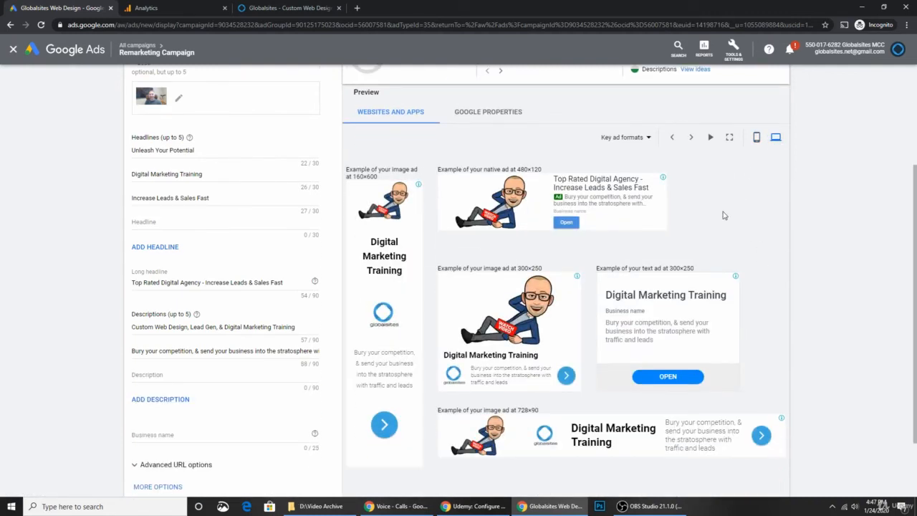
click(692, 137)
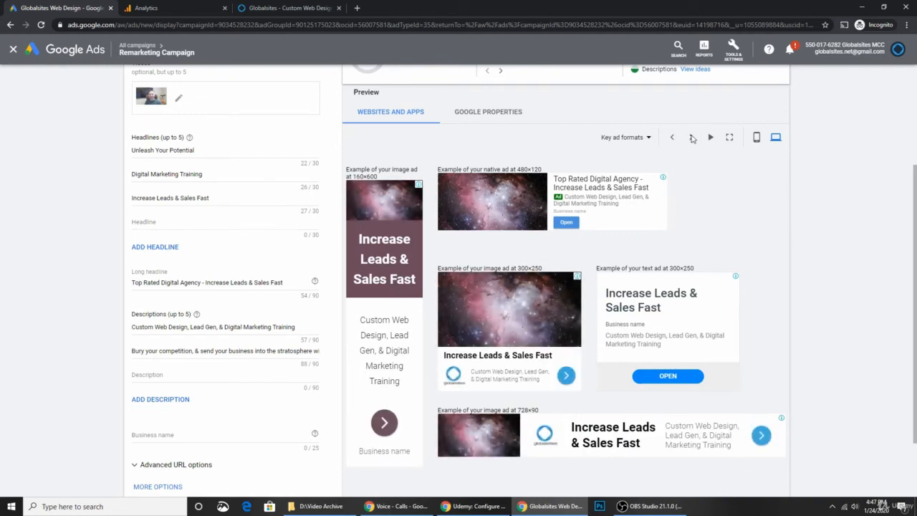
scroll(691, 138, down, 1)
scroll(697, 147, up, 1)
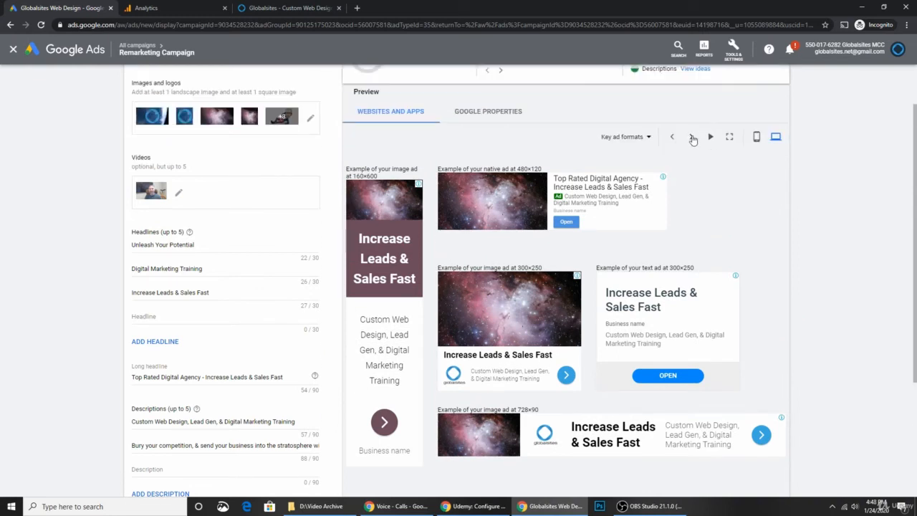
click(692, 138)
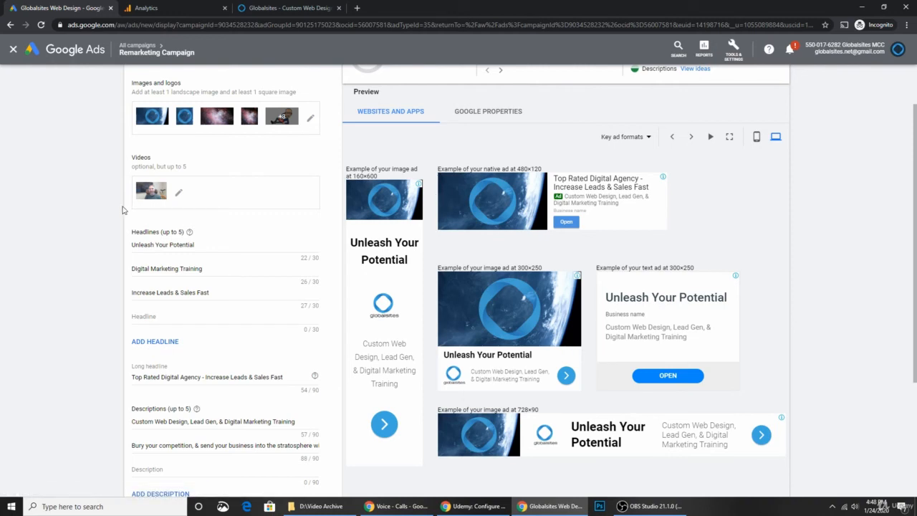
Step: Select the 'Digital Marketing Training' headline text in the ad form
scroll(121, 209, down, 1)
drag(201, 212, 134, 213)
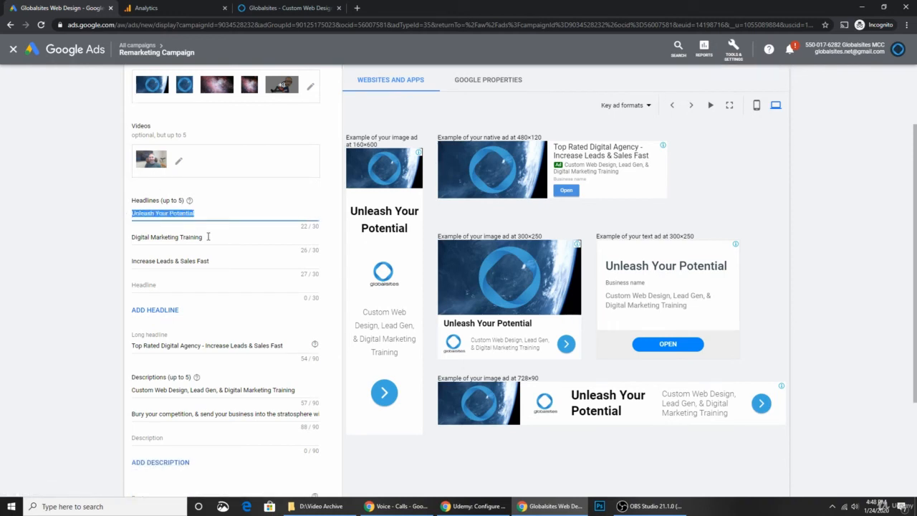
drag(207, 237, 124, 243)
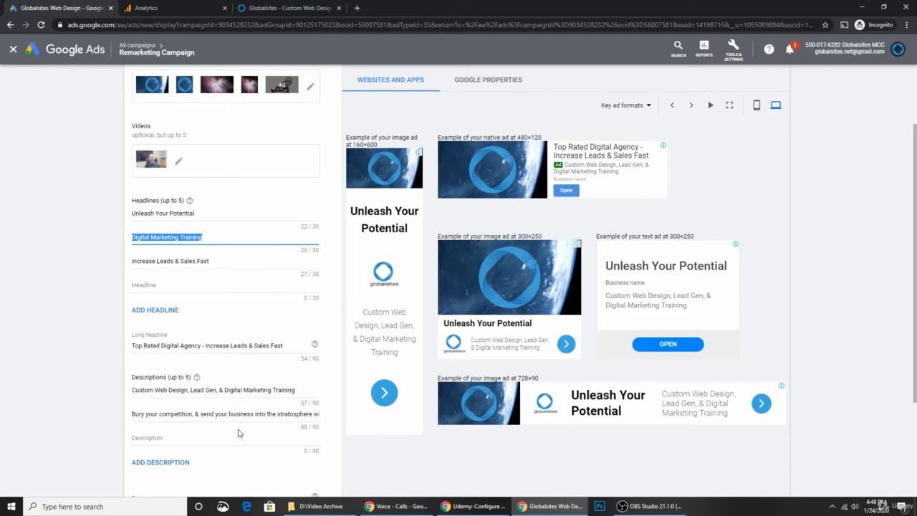
scroll(238, 429, down, 2)
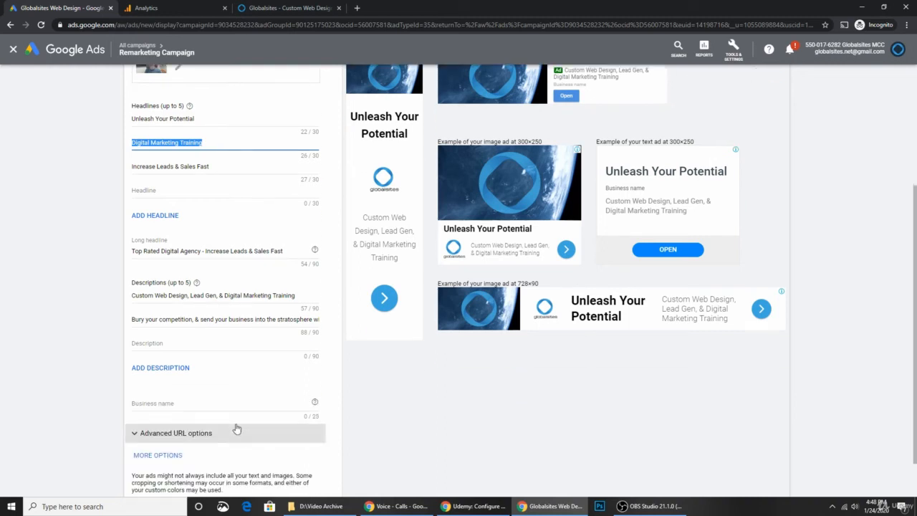
Step: Enter 'Globalsites Web Design' as the business name, correcting a typo (22/25 characters)
click(184, 405)
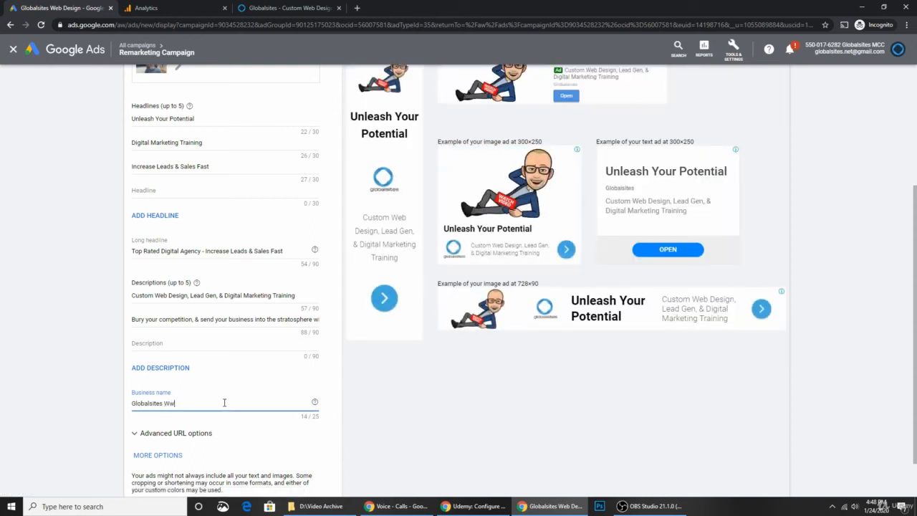
key(BackSpace)
key(BackSpace)
text(e)
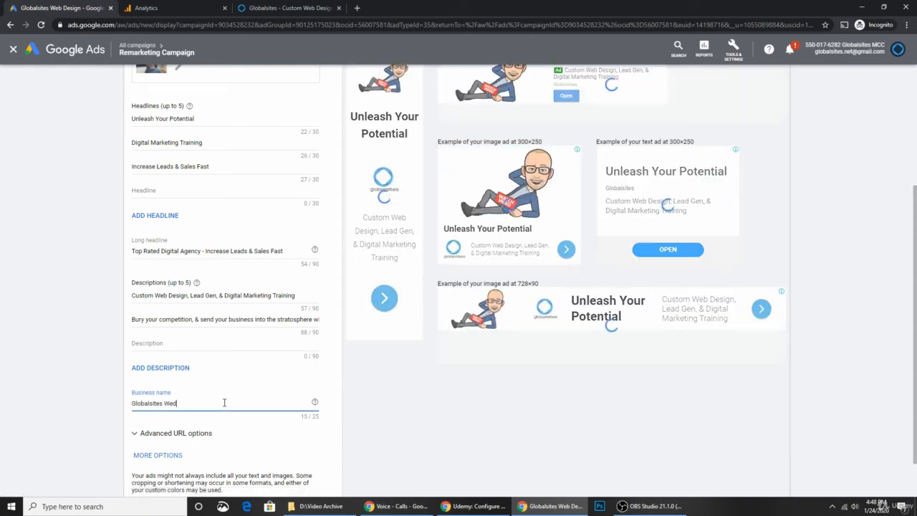
text(b Des)
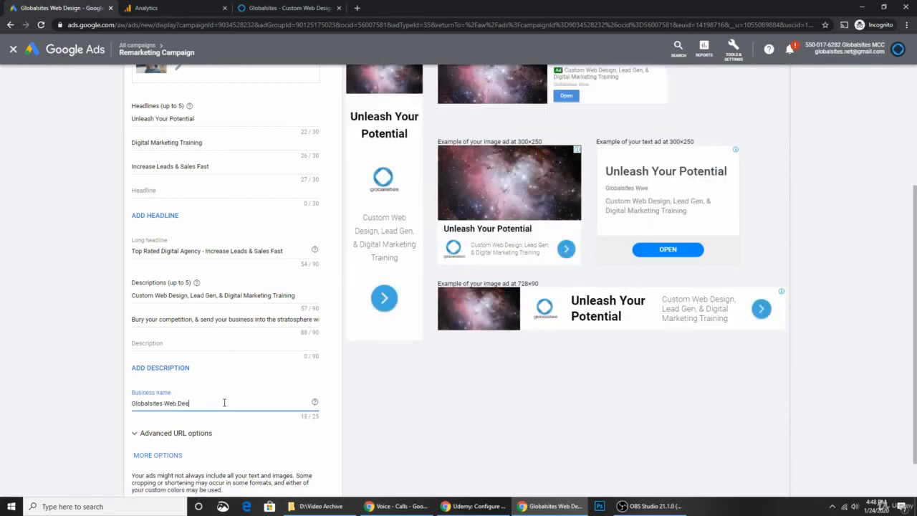
text(ign)
scroll(68, 425, down, 1)
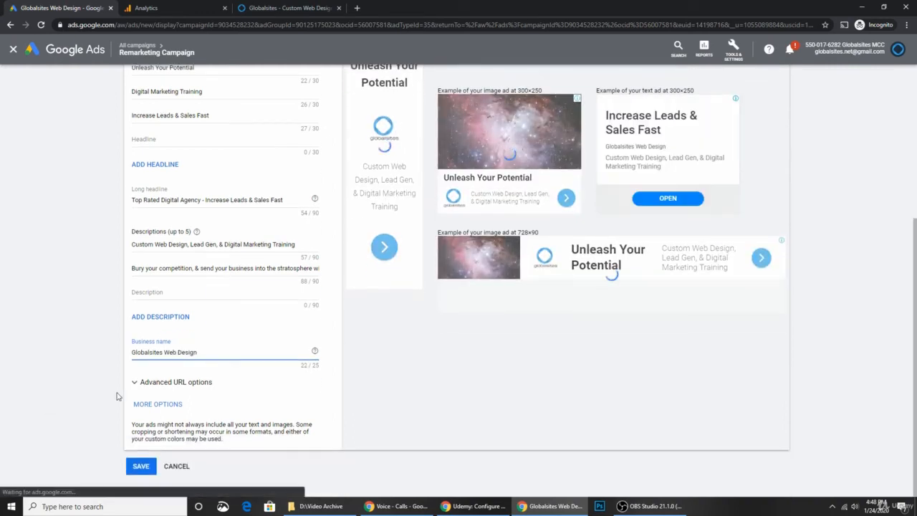
Step: Add call-to-action text settings, left on (Automated) and English
click(153, 405)
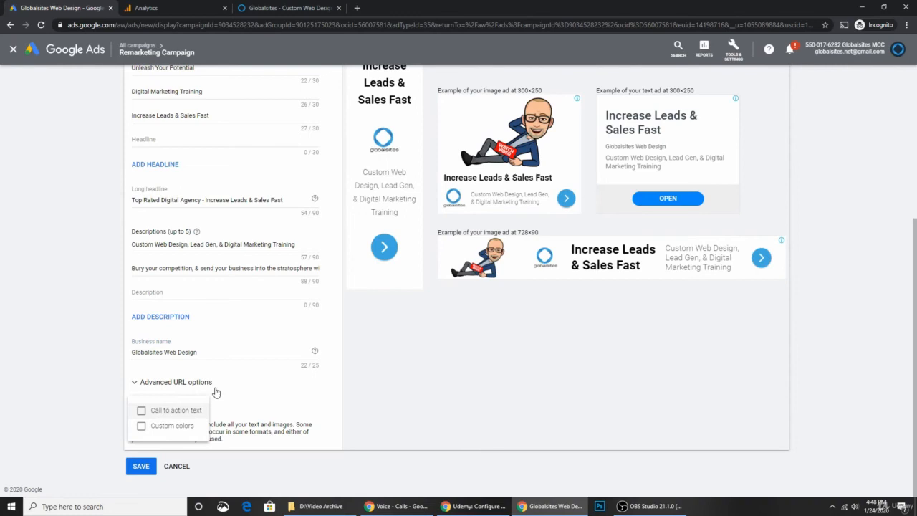
click(156, 410)
scroll(109, 405, down, 1)
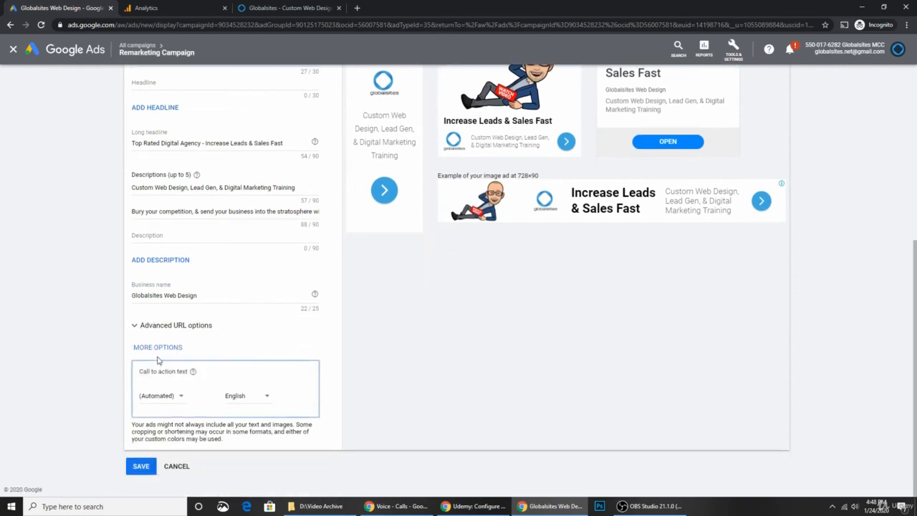
Step: Add custom colour settings, then remove them so the ad keeps default colours
click(160, 348)
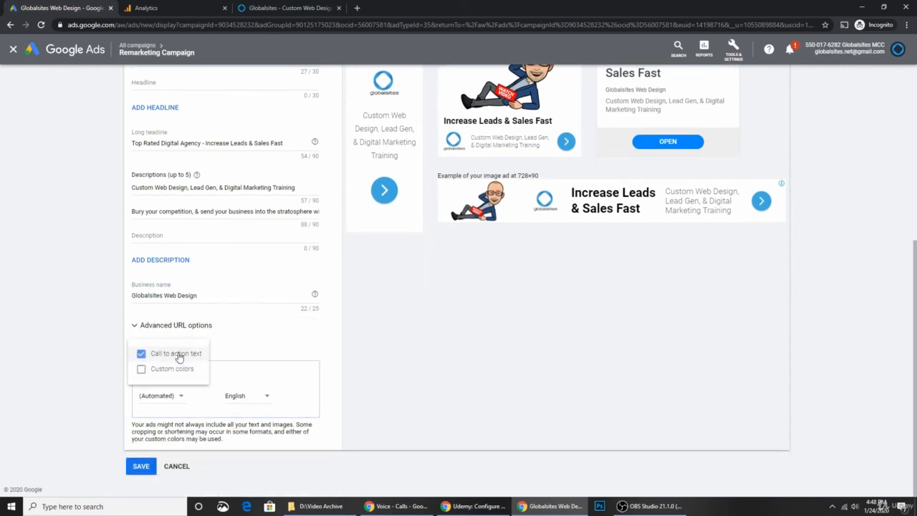
click(183, 370)
scroll(198, 385, down, 1)
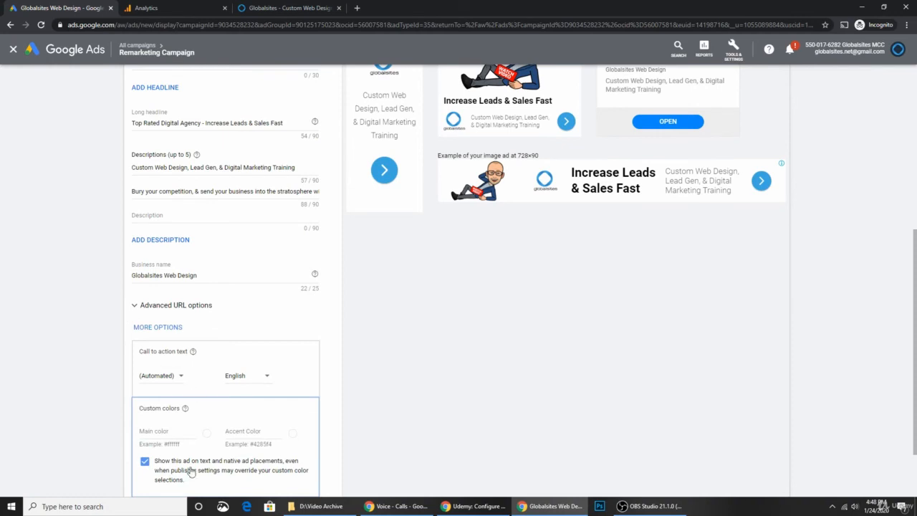
scroll(342, 358, up, 2)
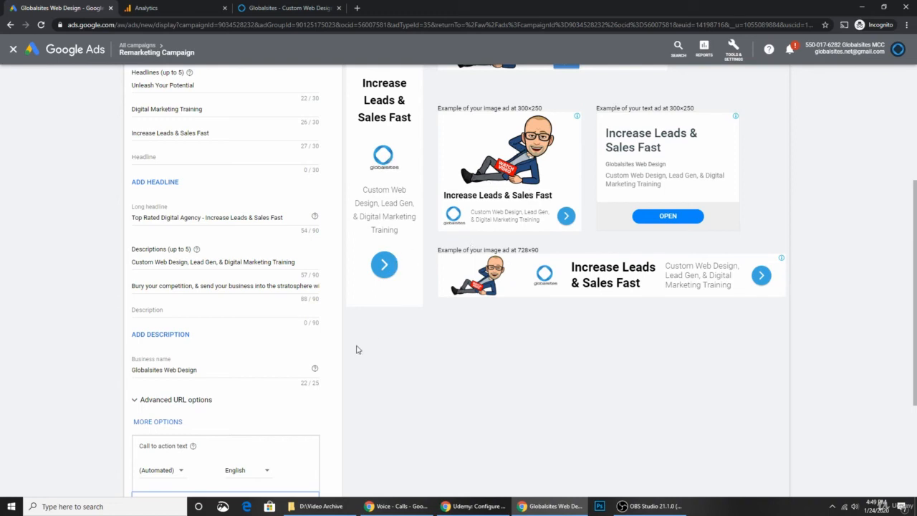
scroll(158, 393, down, 3)
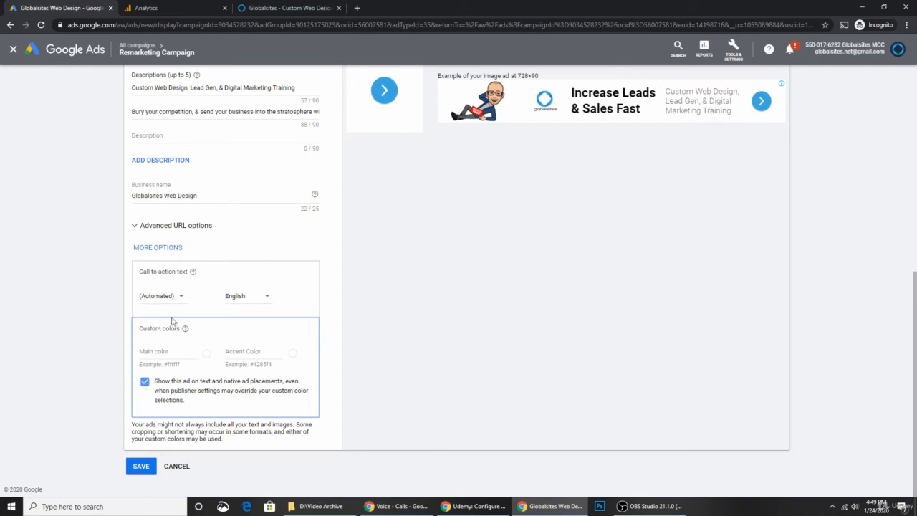
click(165, 249)
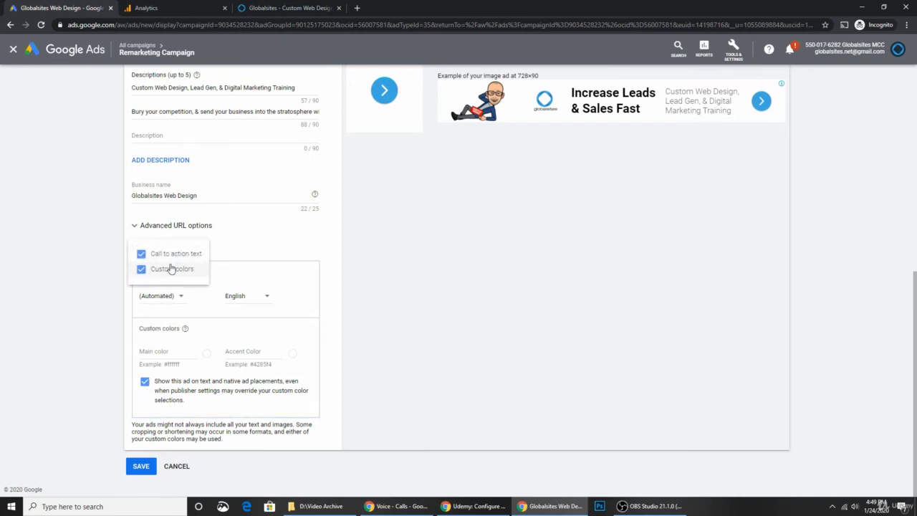
click(167, 267)
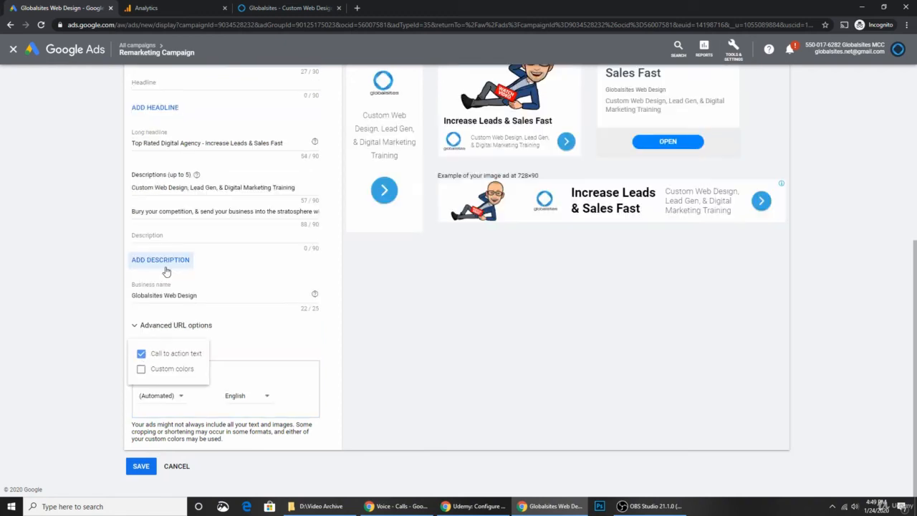
click(344, 351)
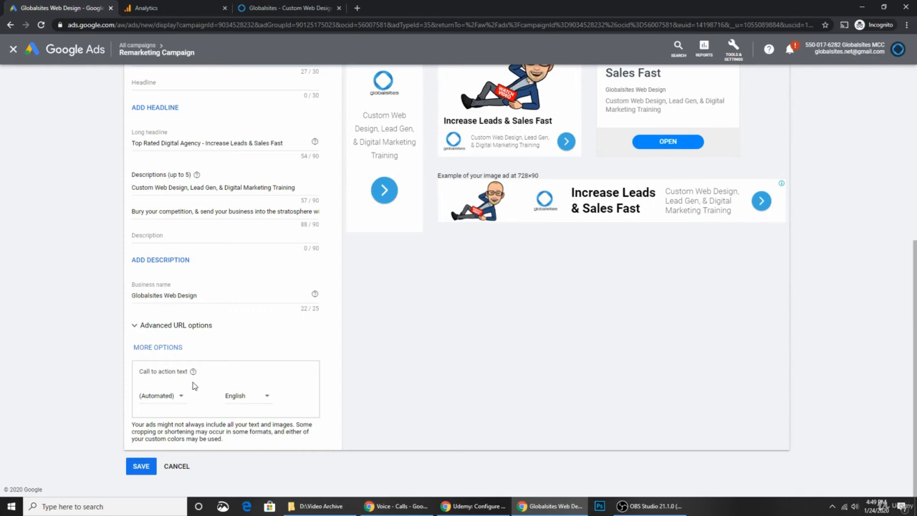
scroll(193, 387, up, 5)
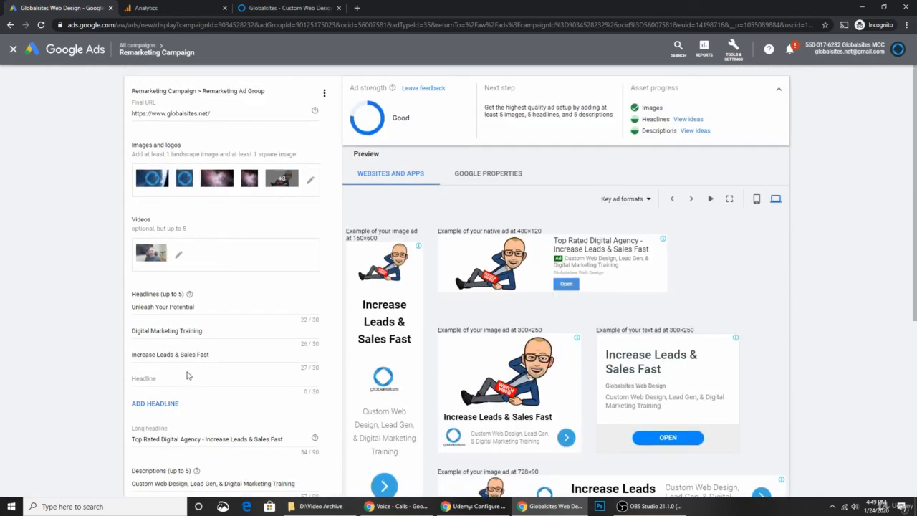
scroll(188, 376, down, 5)
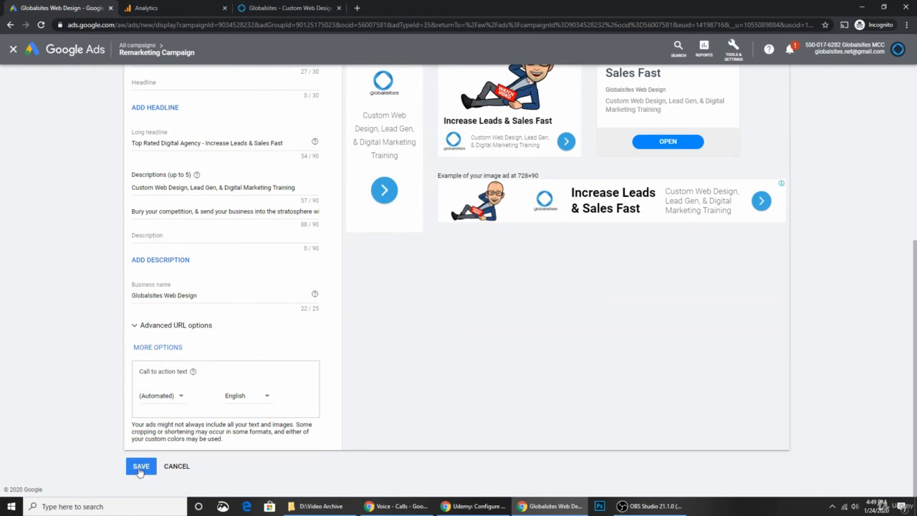
Step: Save the responsive display ad and view the Remarketing Campaign's extensions list
click(140, 467)
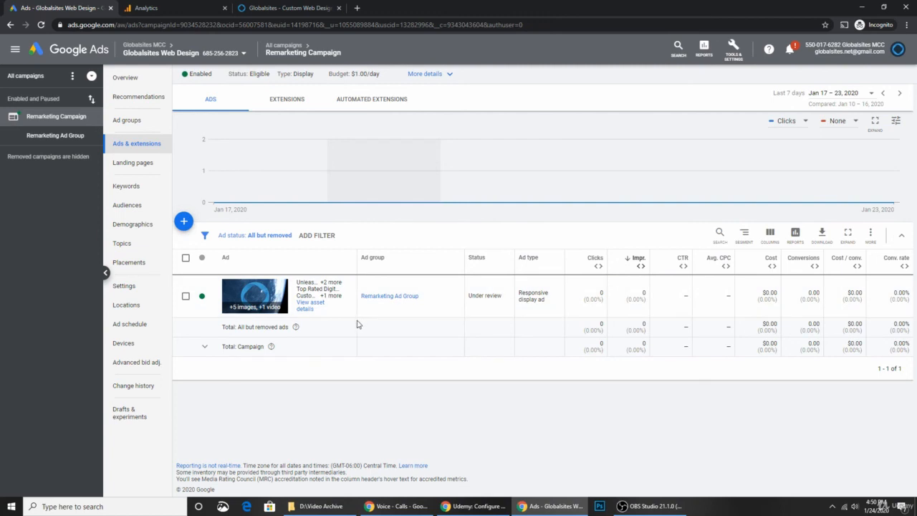
click(291, 101)
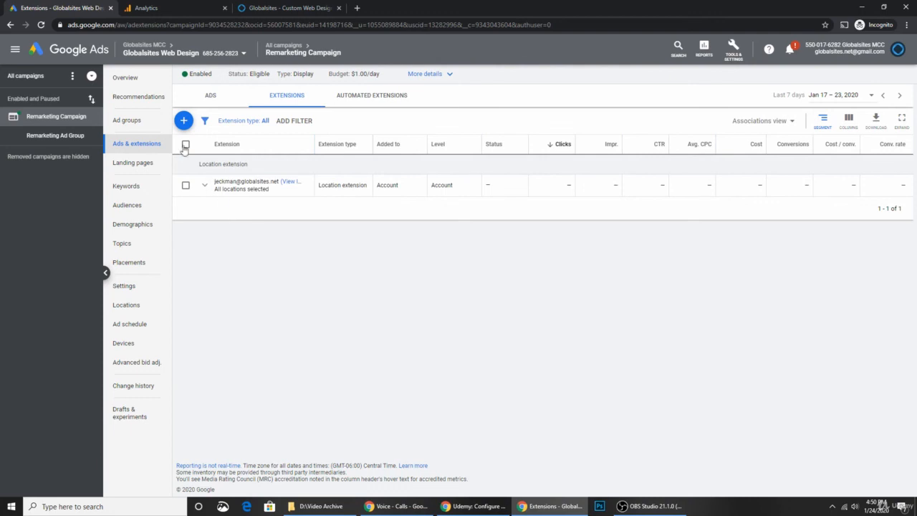
Step: Create and save a new campaign-level call extension with the business phone number
click(183, 120)
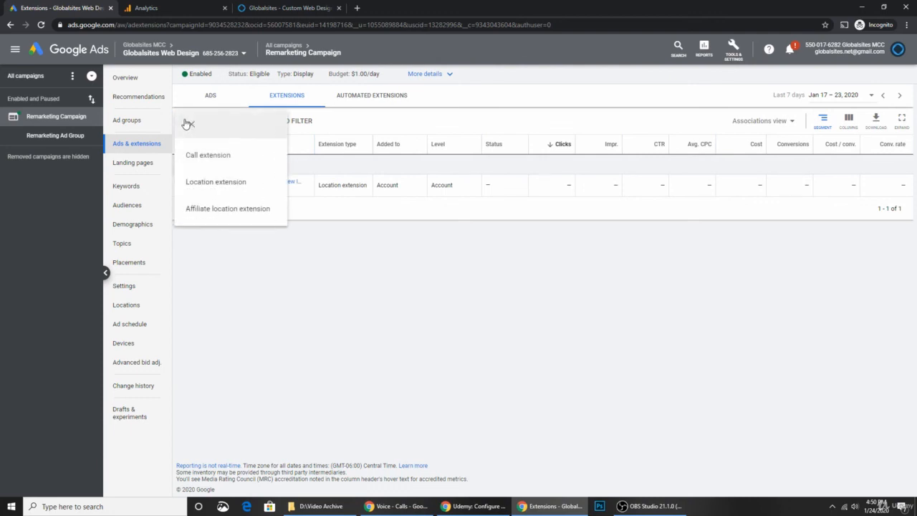
click(213, 163)
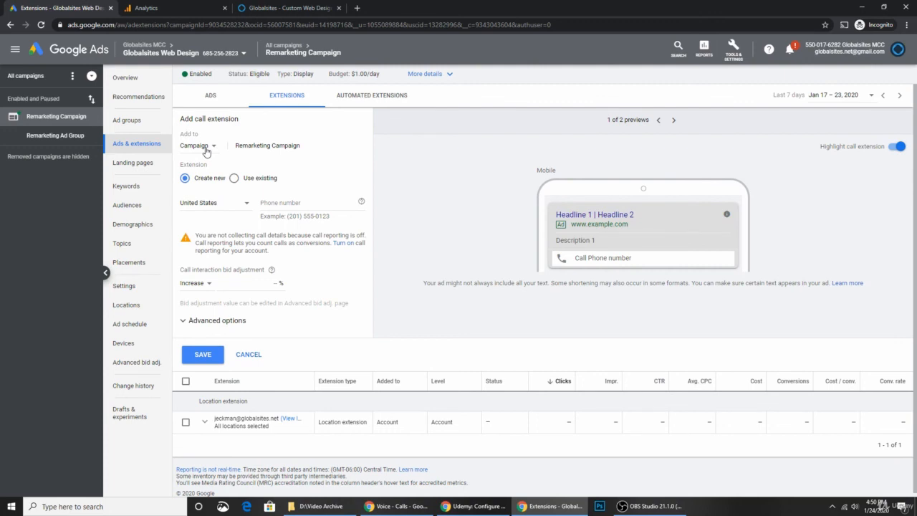
click(235, 179)
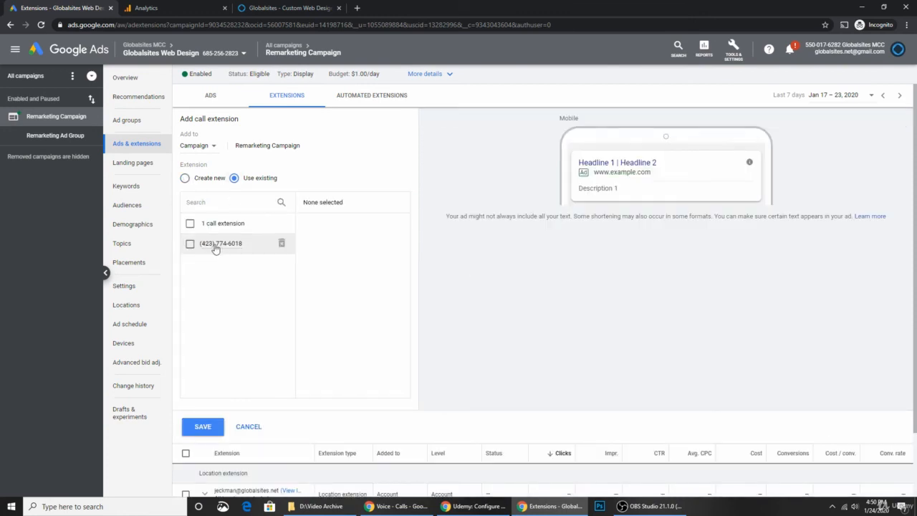
click(201, 178)
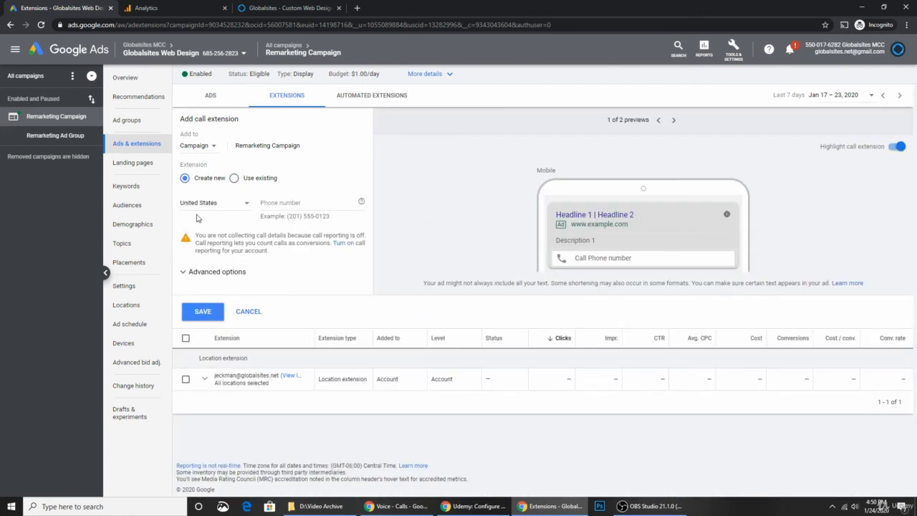
click(268, 203)
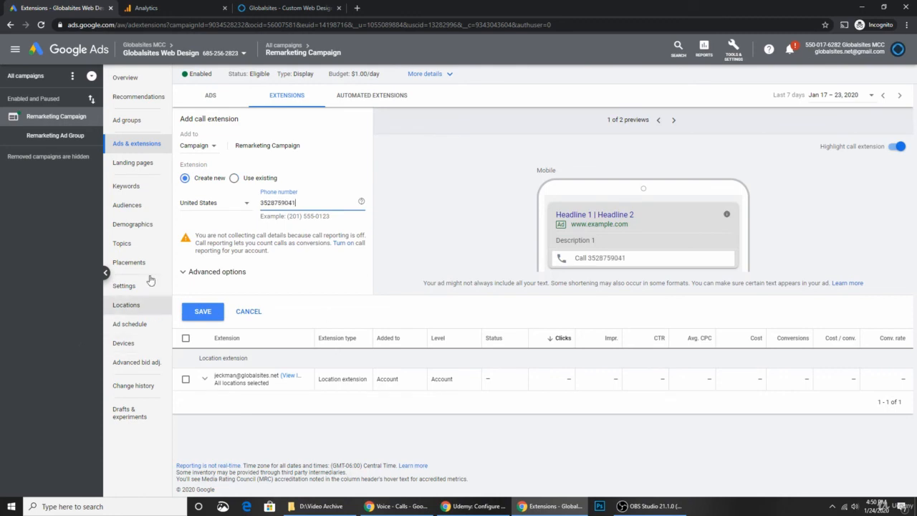
click(204, 312)
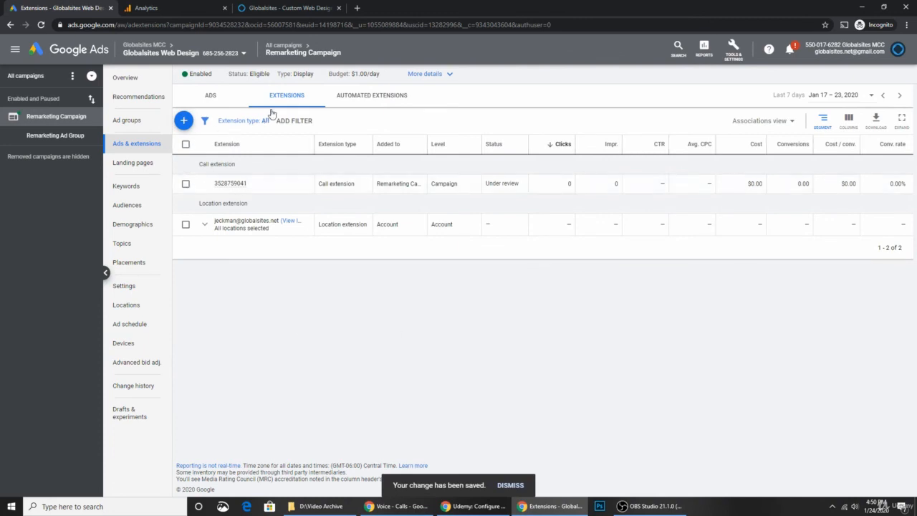
Step: Return to the Remarketing Campaign's ads list showing the display ad under review
click(184, 121)
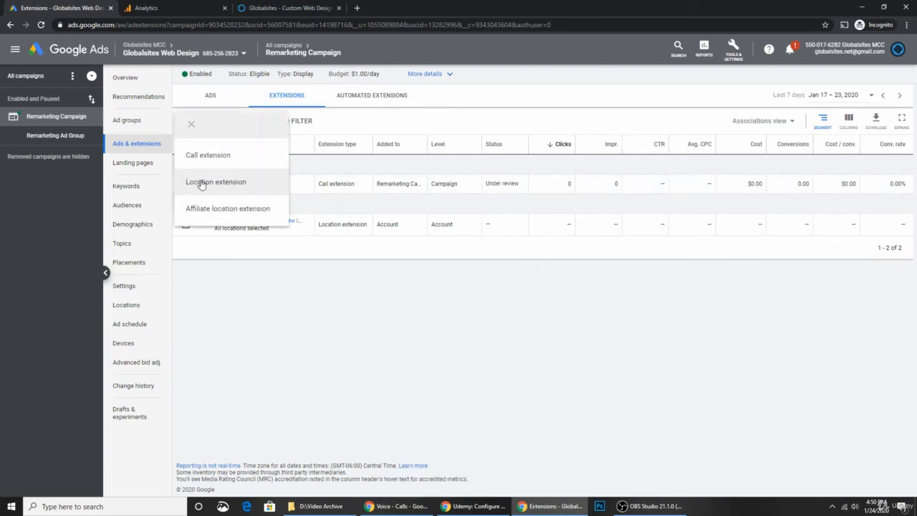
click(513, 169)
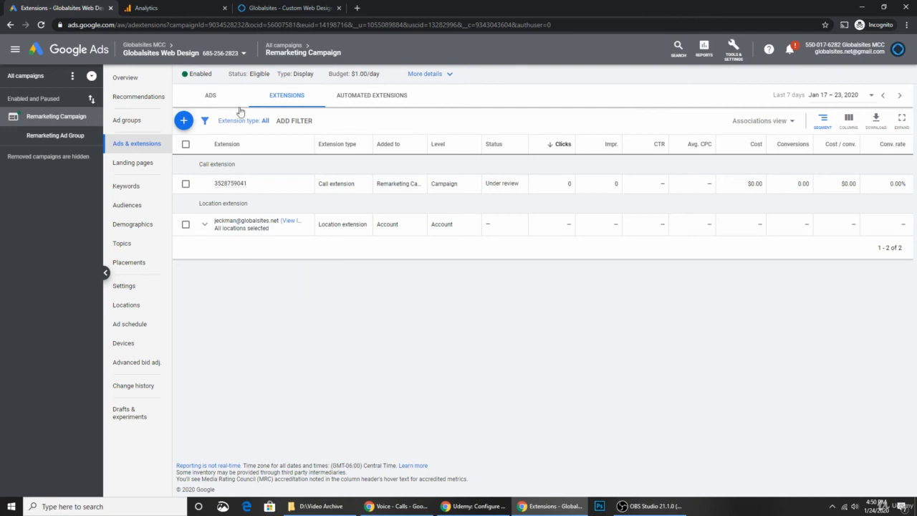
click(218, 96)
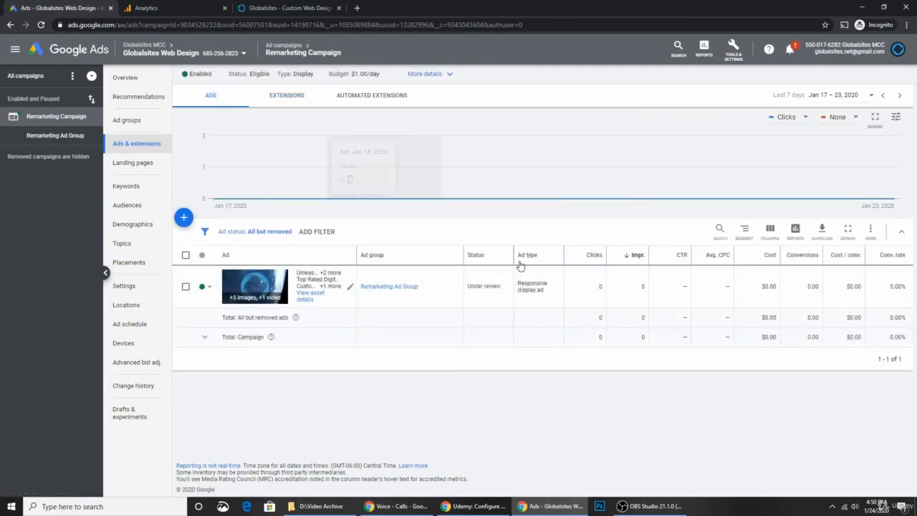